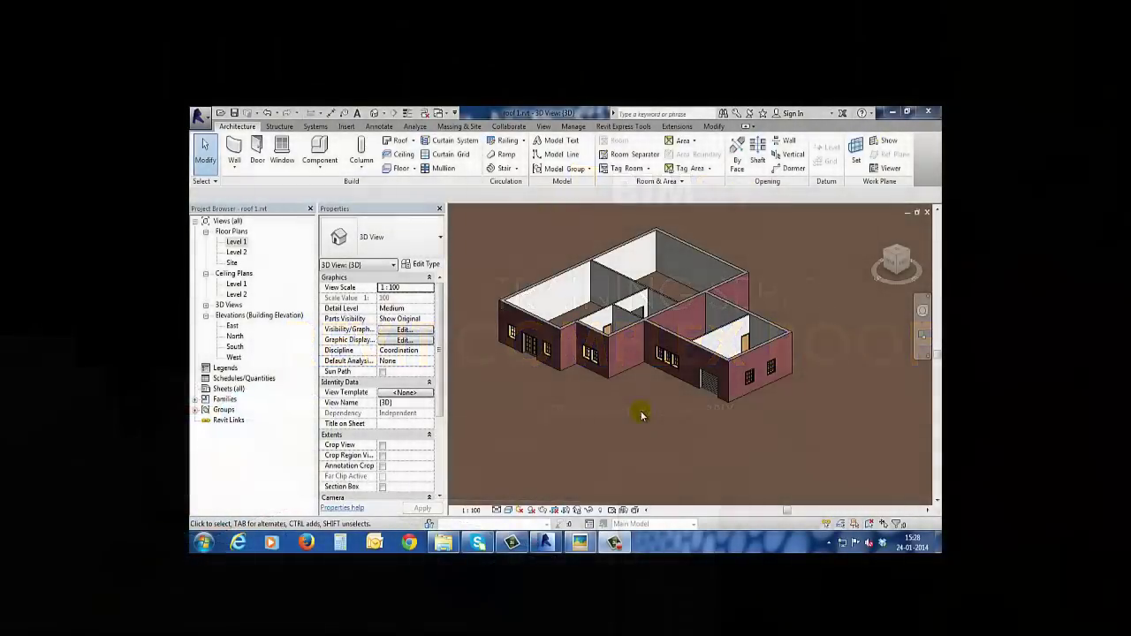
Step: Switch from the 3D view to the Level 2 floor plan via the Project Browser
double_click(237, 253)
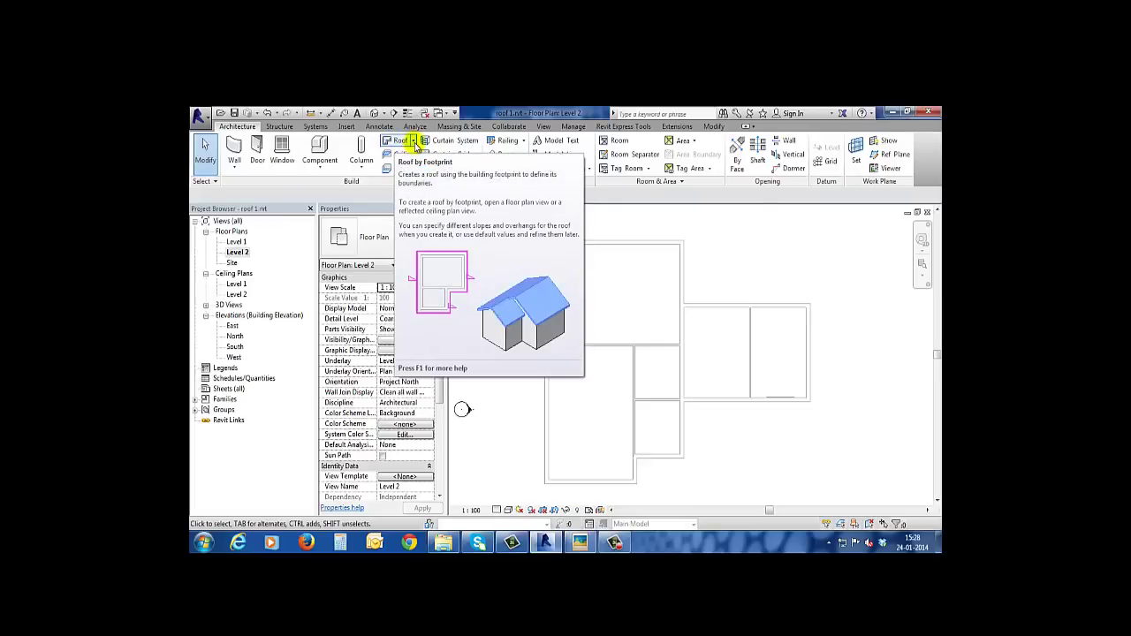
Step: Start a Roof by Footprint sketch on Level 2 with Defines slope on and a 300 overhang
left_click(412, 143)
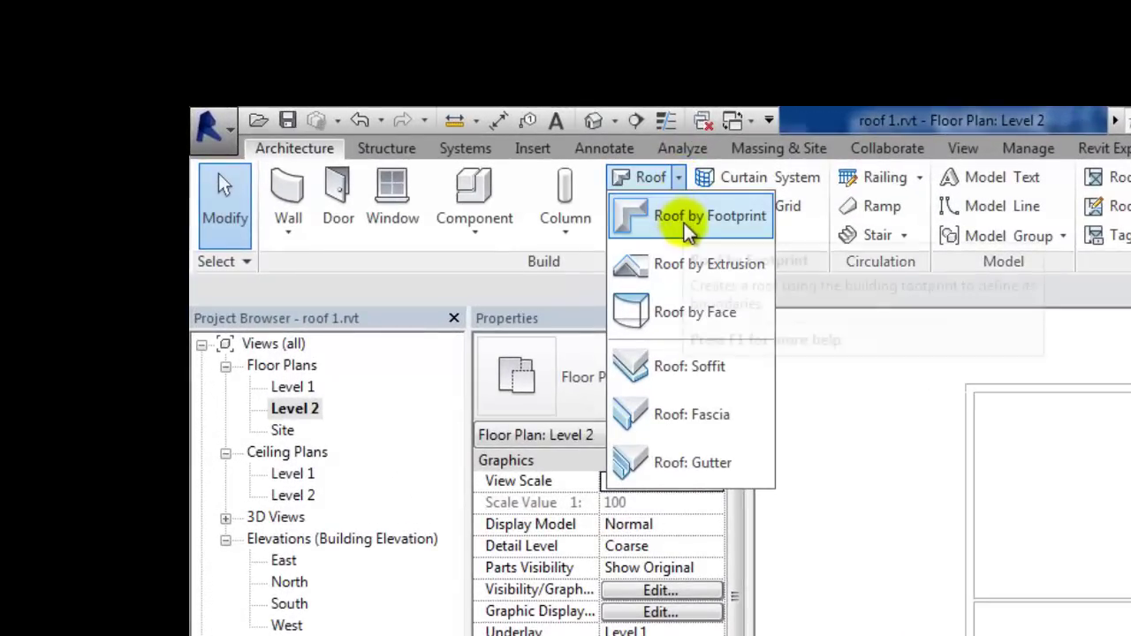
left_click(689, 228)
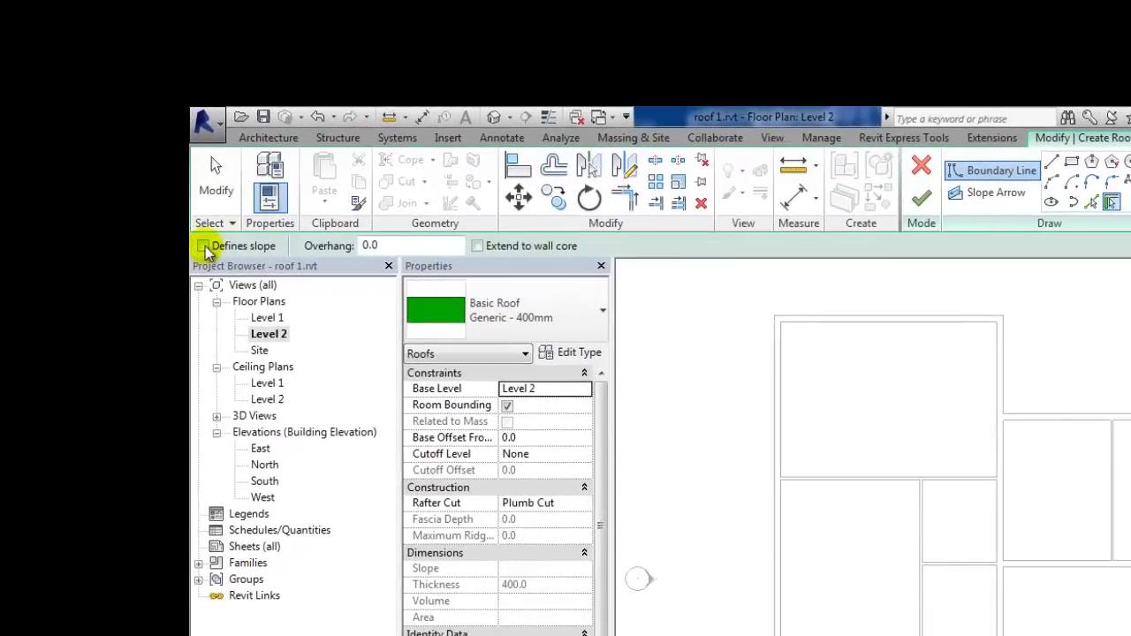
left_click(372, 245)
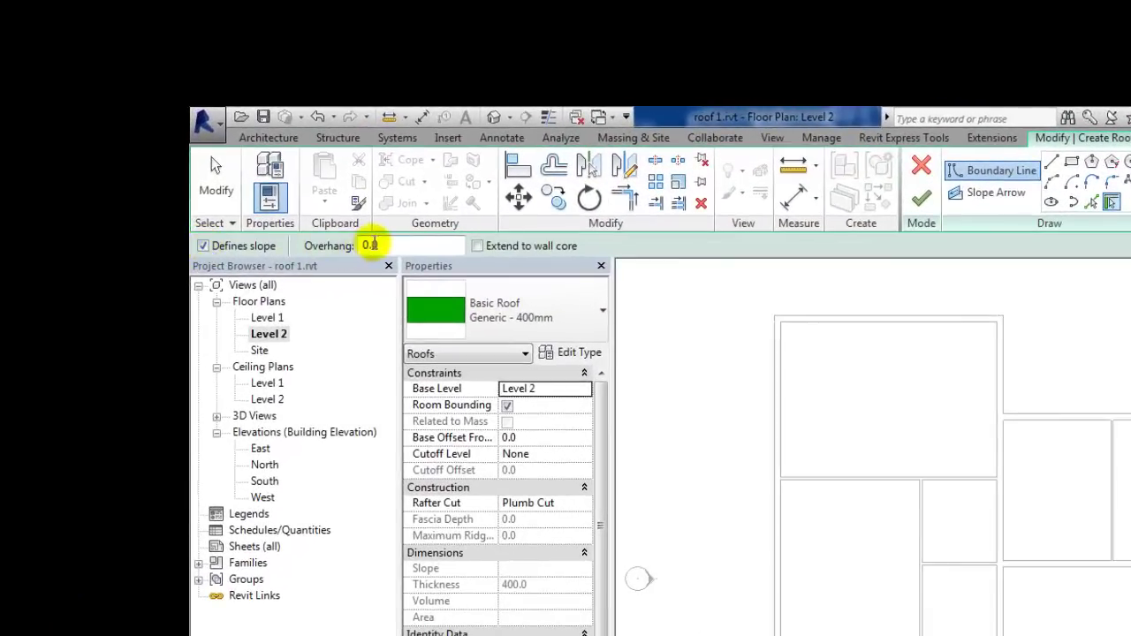
double_click(370, 244)
type("300")
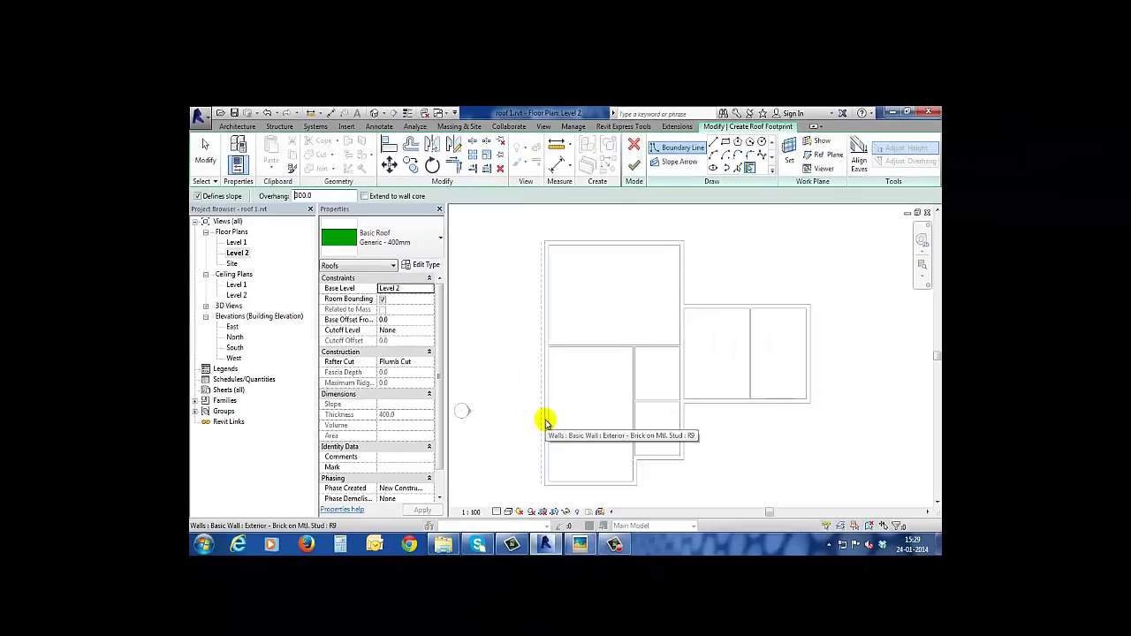
Step: Pick the left, top, right and short bottom walls as sloped edges, and the bottom wall as non-sloping
left_click(546, 422)
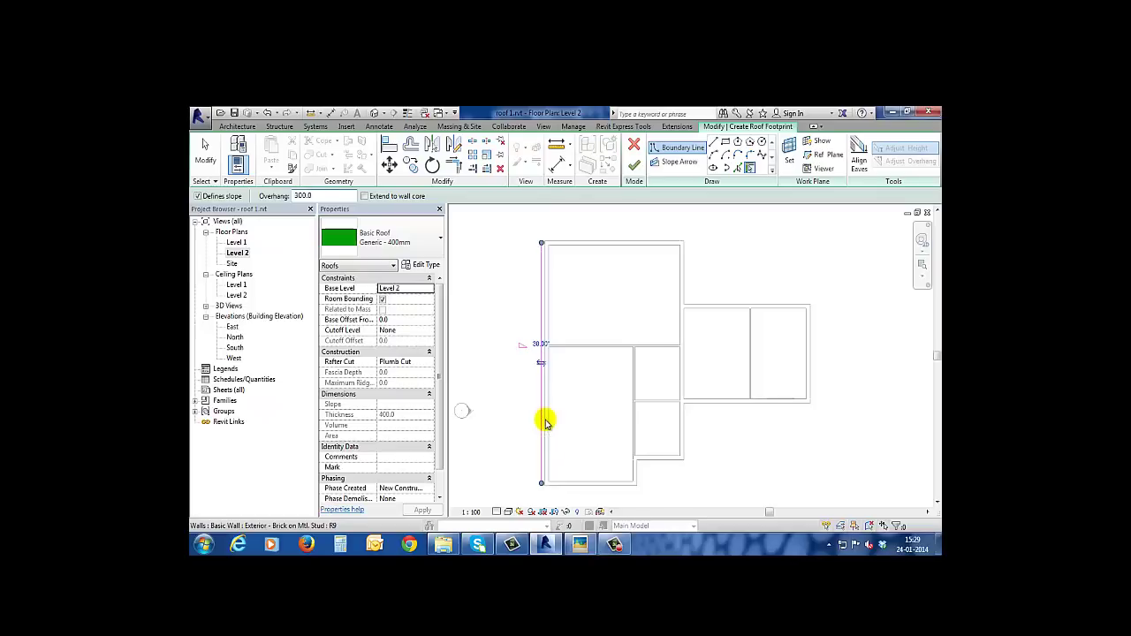
left_click(648, 239)
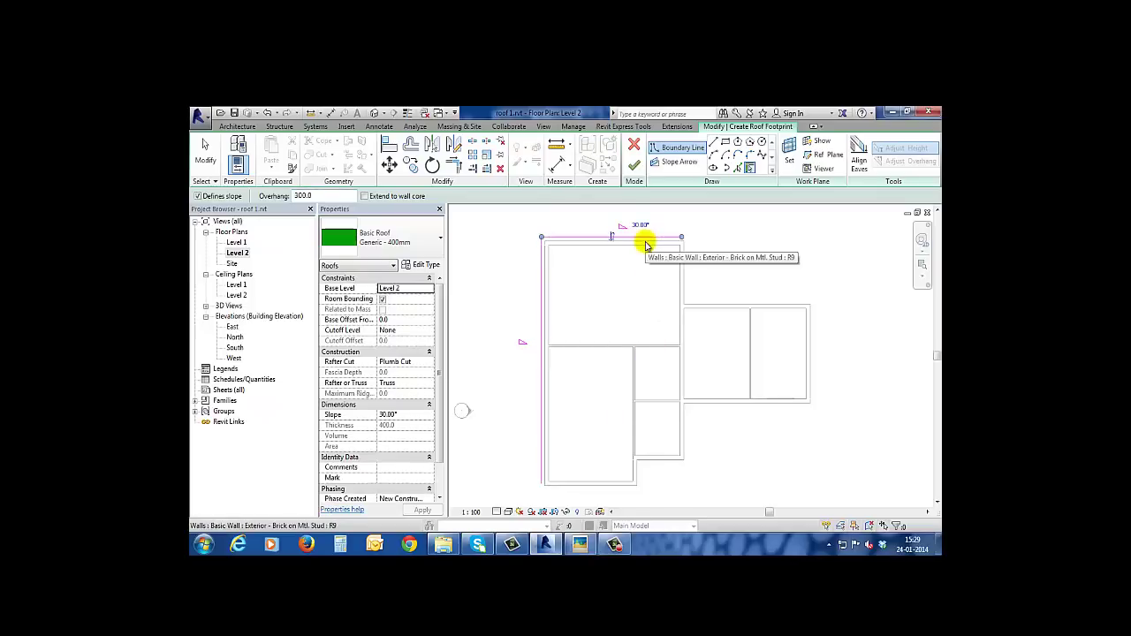
left_click(686, 274)
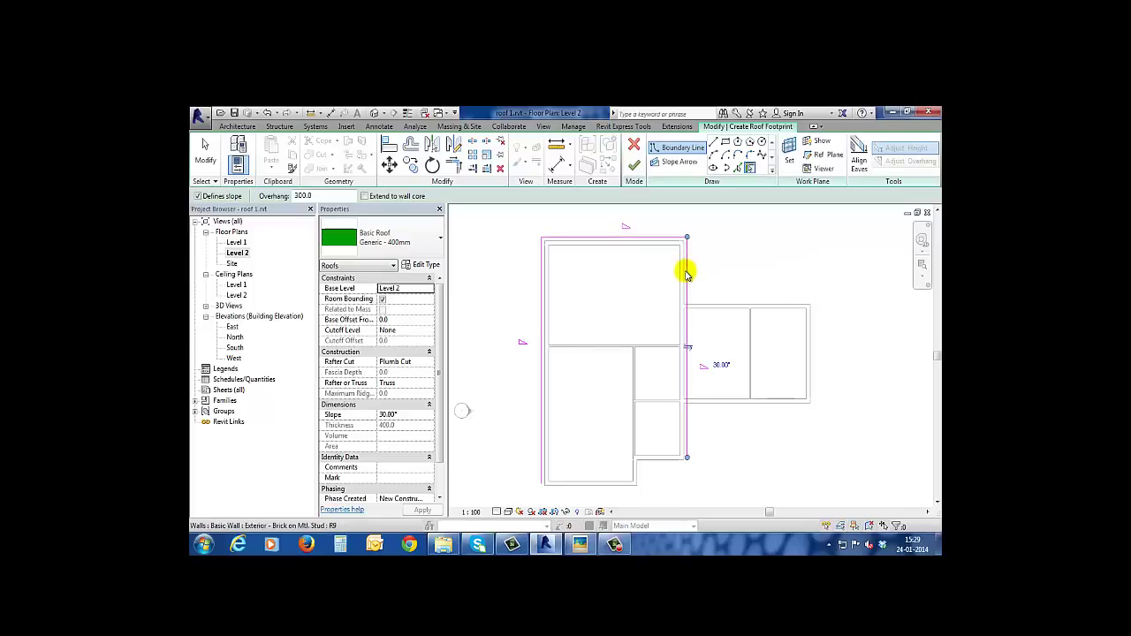
left_click(659, 463)
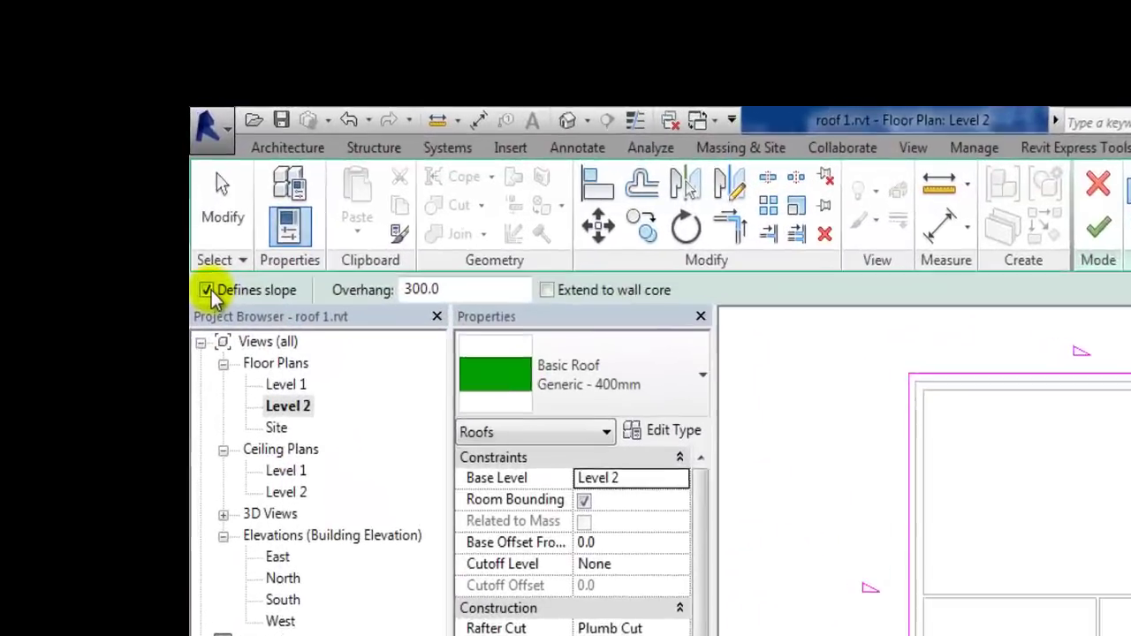
left_click(202, 236)
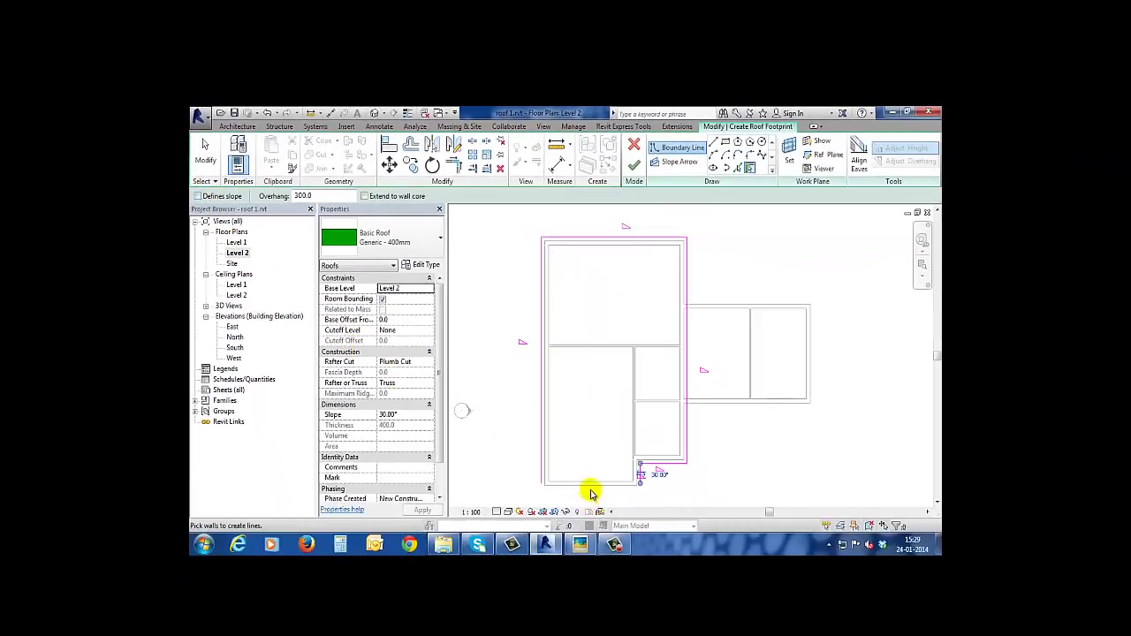
left_click(590, 487)
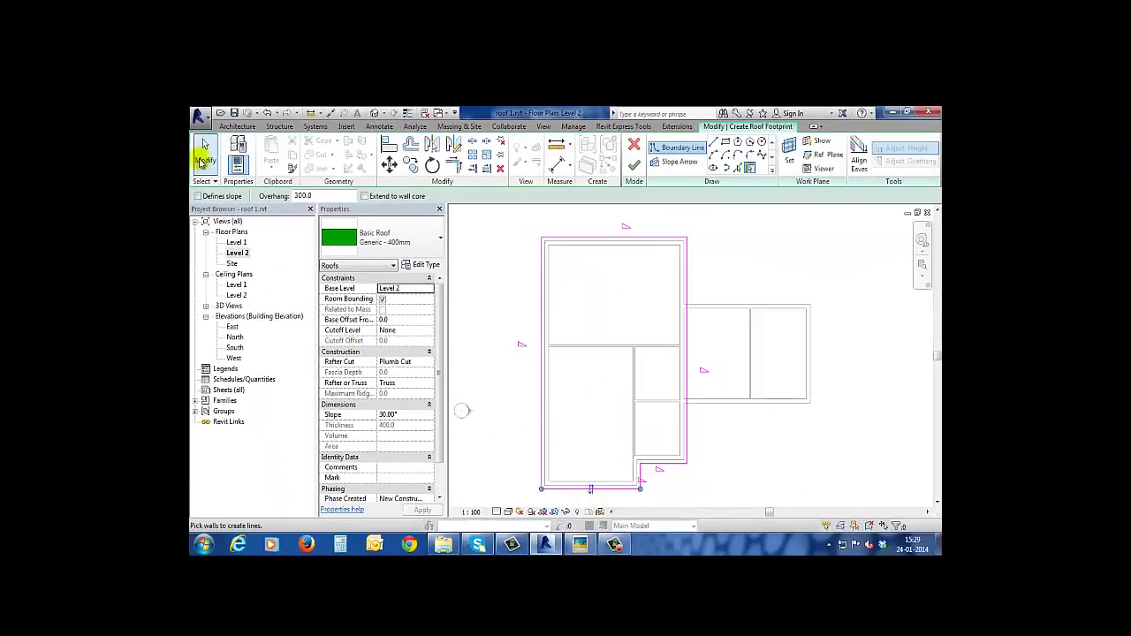
left_click(204, 159)
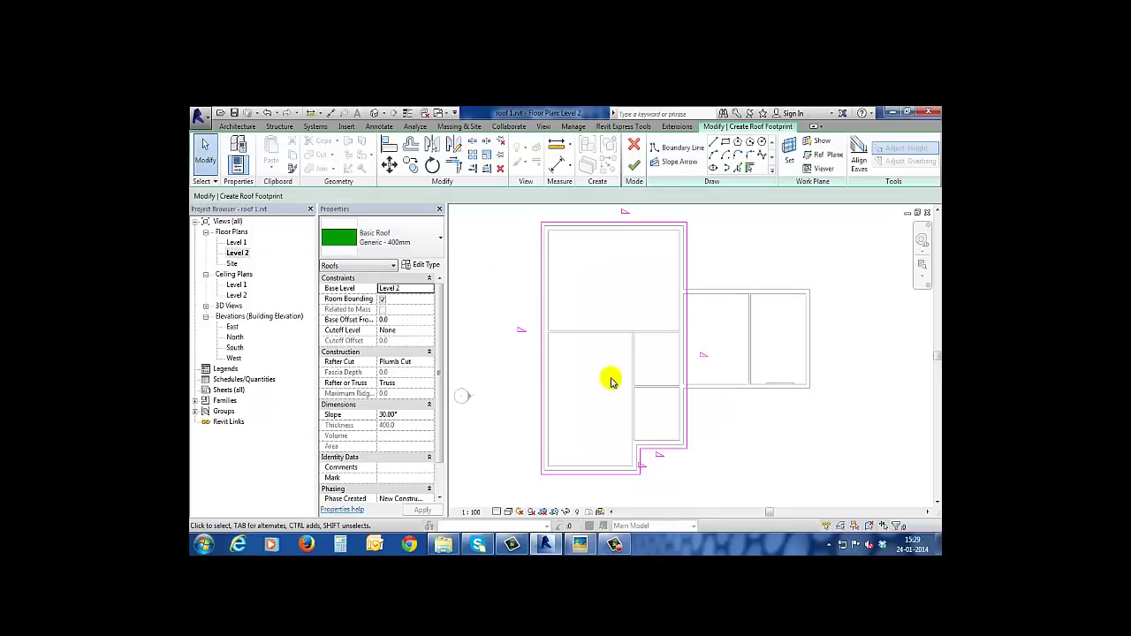
Step: Change the top, right and left roof boundary edges from 30° to 45° slopes
left_click(623, 223)
left_click(638, 209)
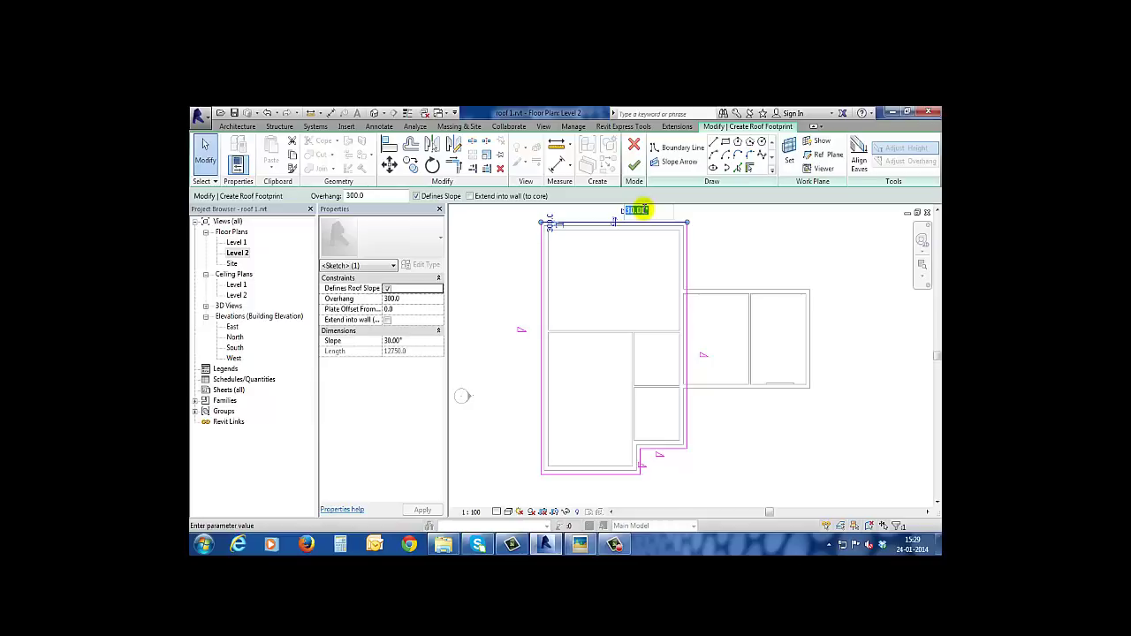
type("5")
key("Return")
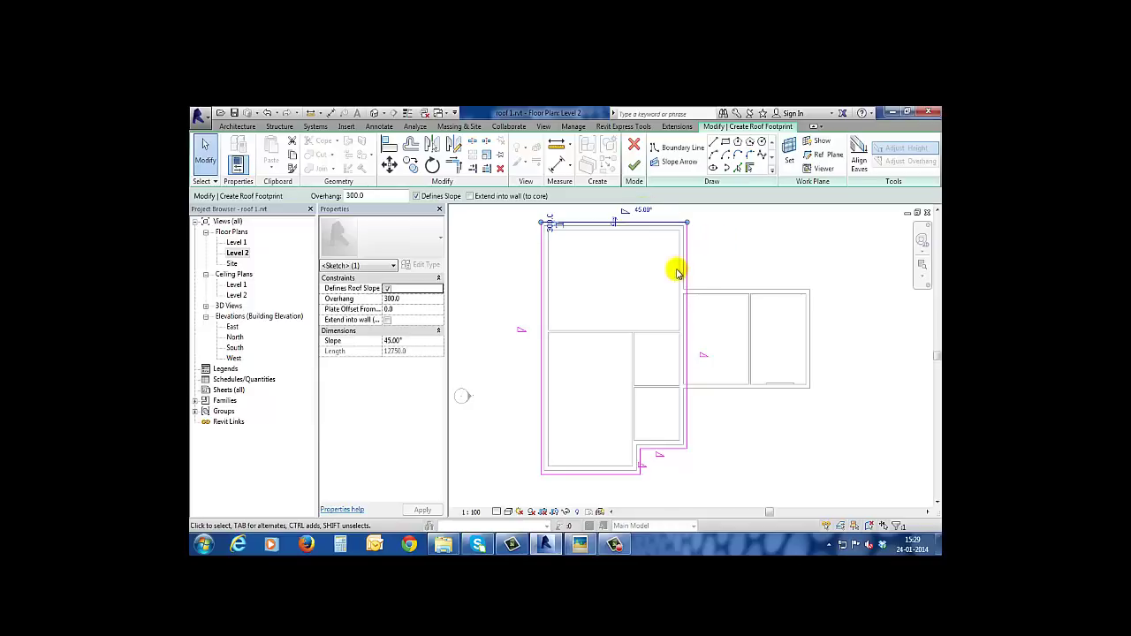
left_click(687, 277)
left_click(715, 353)
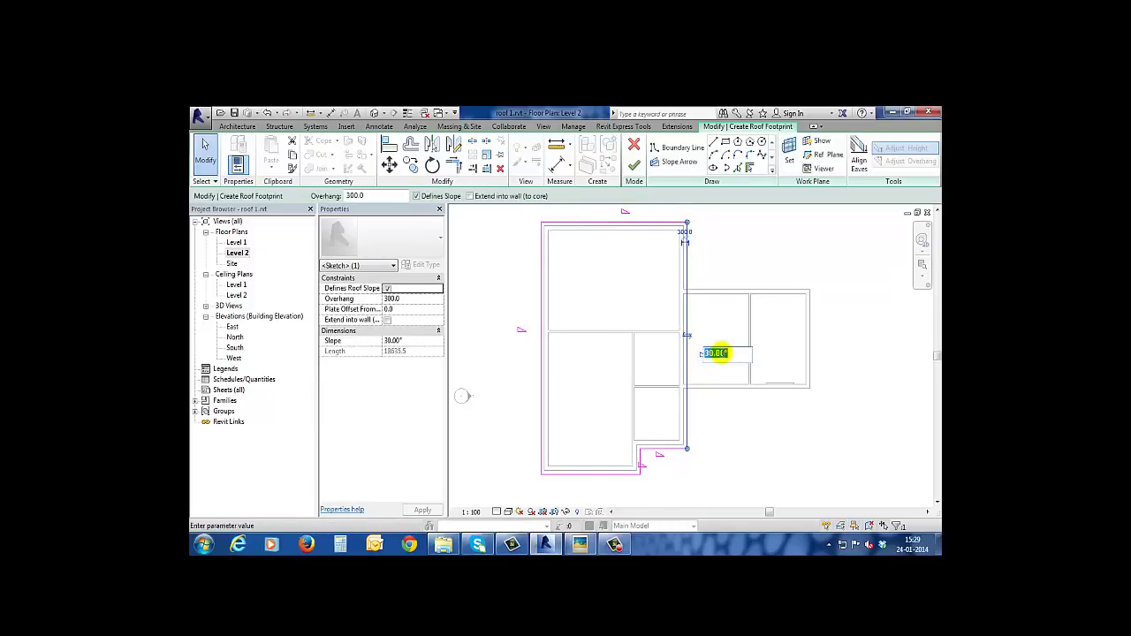
type("5")
key("Return")
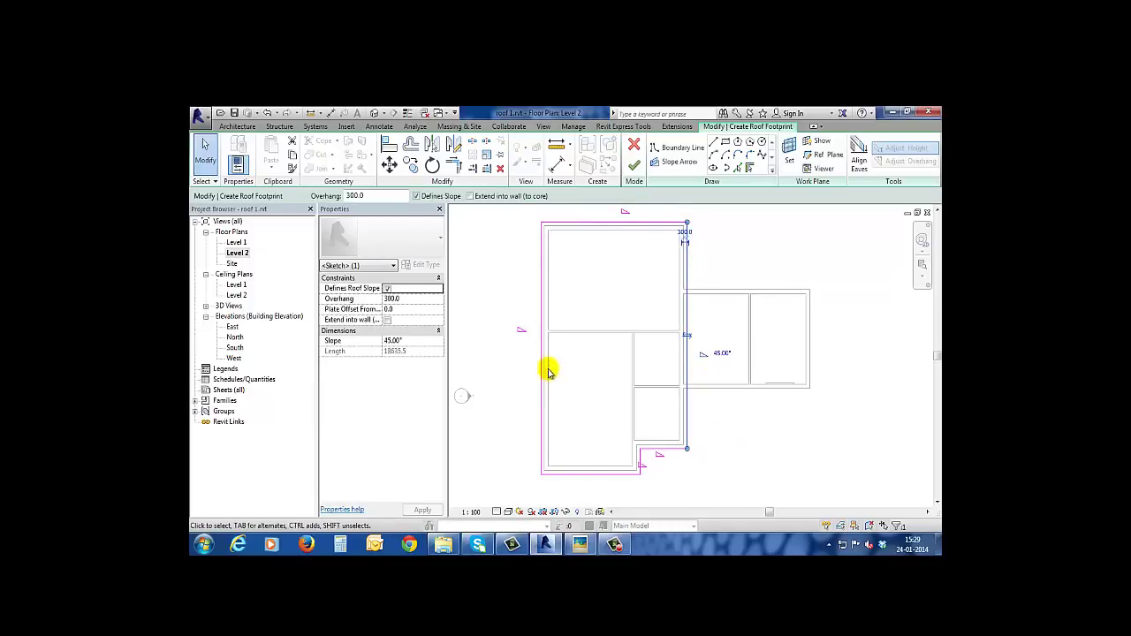
left_click(541, 362)
left_click(536, 328)
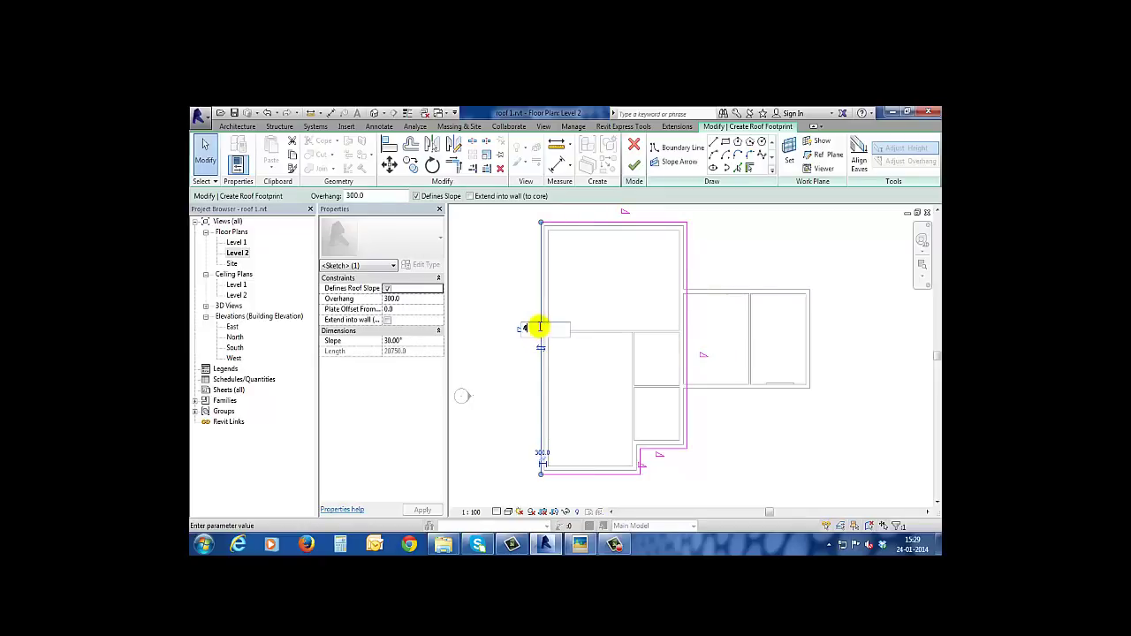
type("5")
key("Return")
Step: Update the short bottom edge's slope and set the short notch edge to 45°
left_click(665, 450)
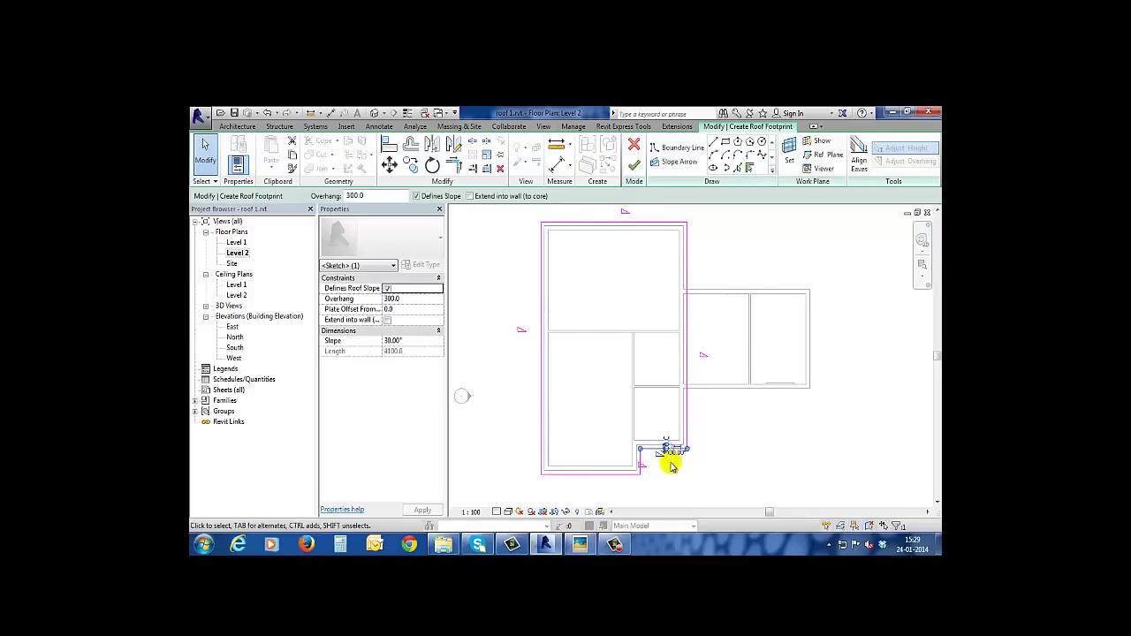
scroll(679, 463, "up", 2)
left_click(660, 447)
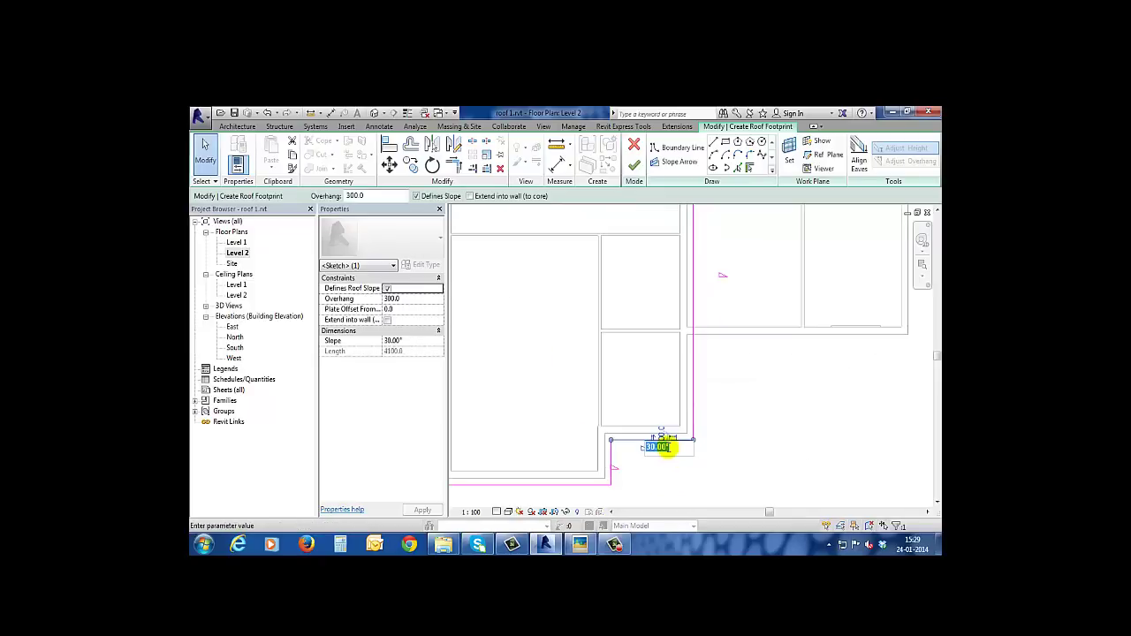
key("Return")
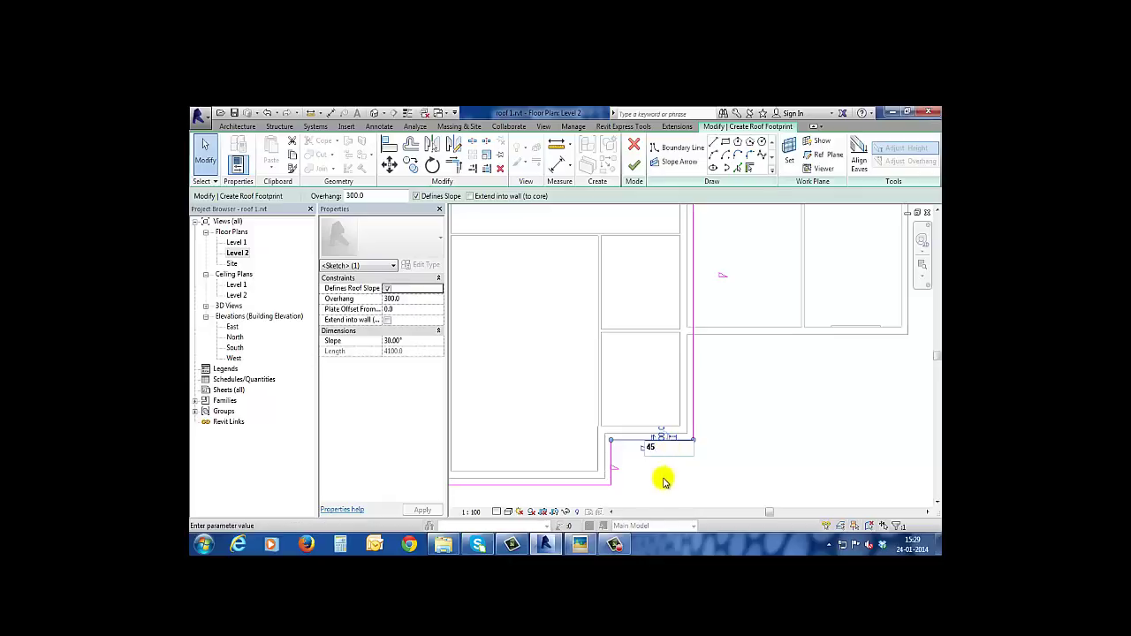
left_click(611, 455)
left_click(629, 465)
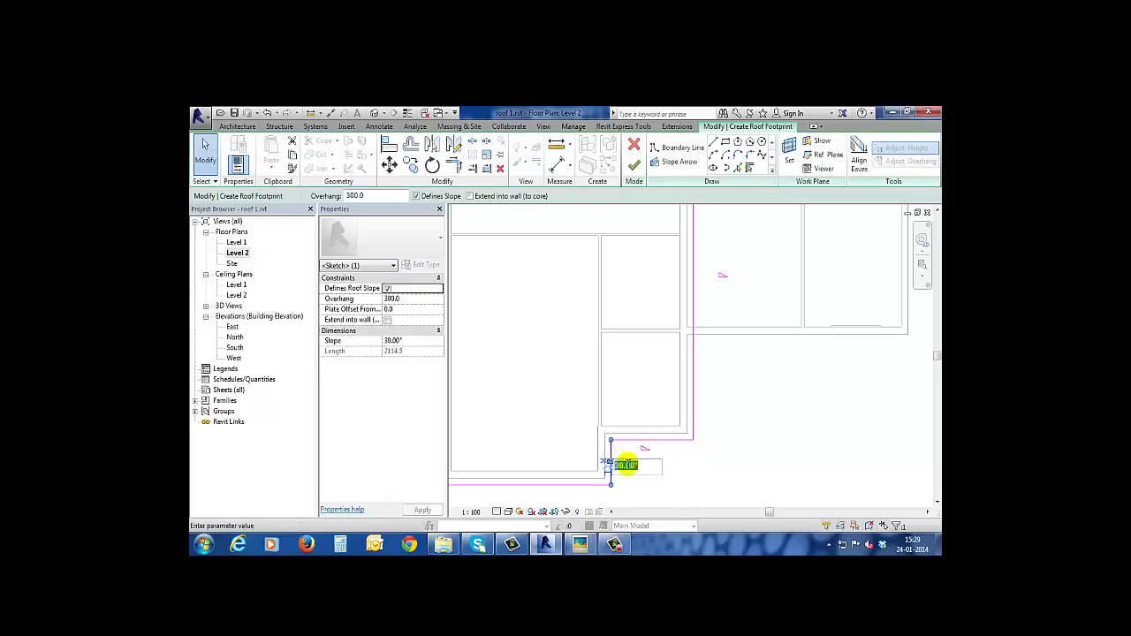
type("5")
key("Return")
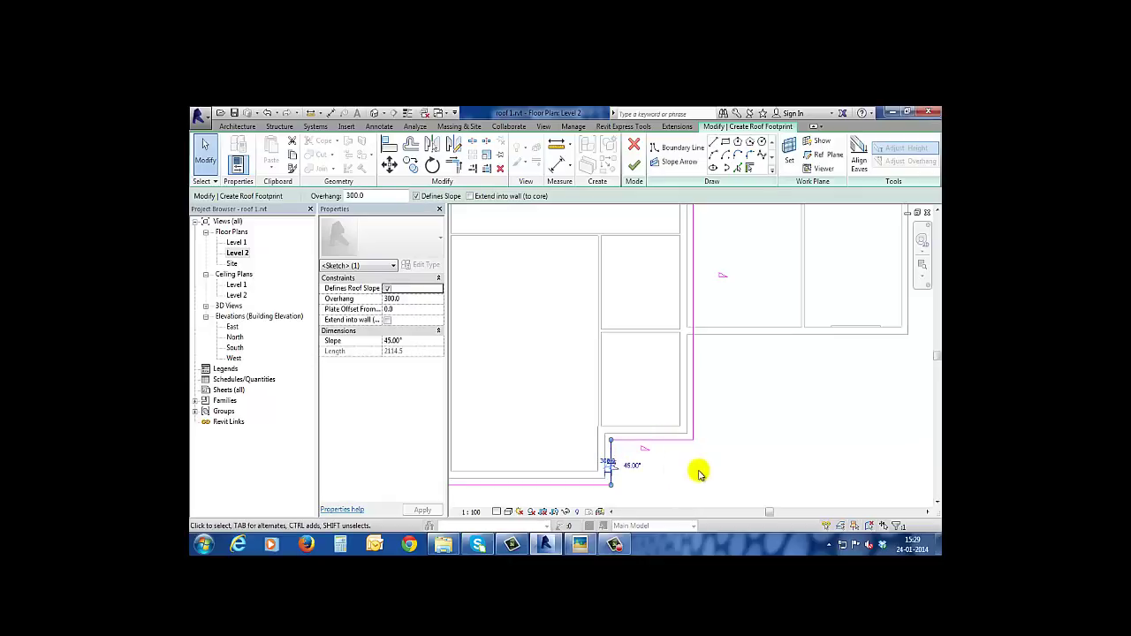
scroll(698, 475, "down", 2)
scroll(698, 469, "down", 2)
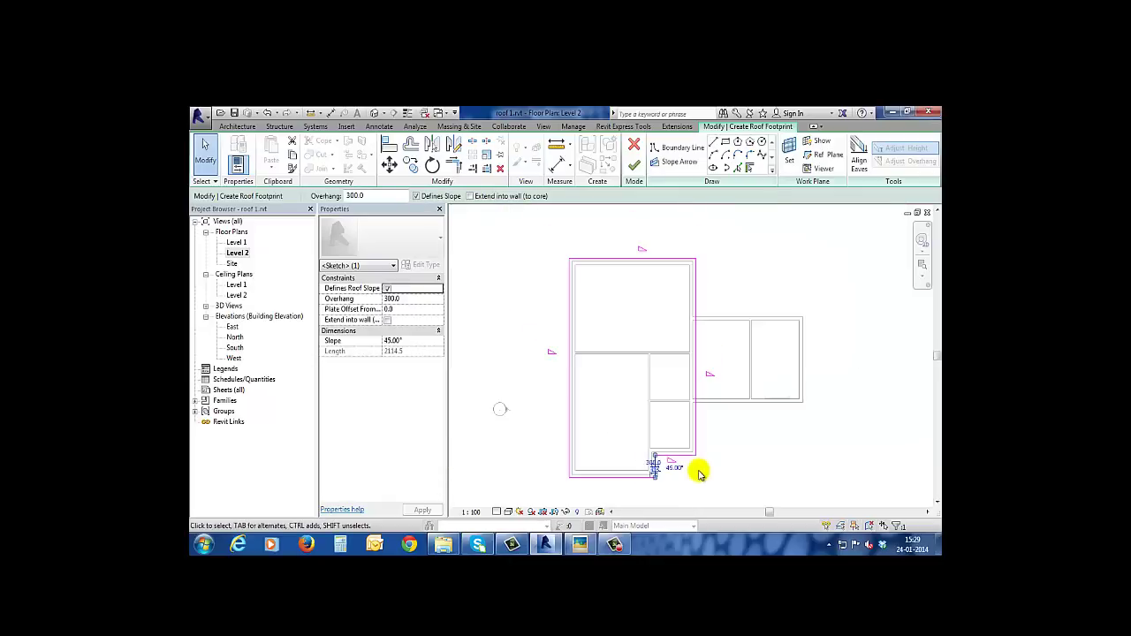
left_click(753, 461)
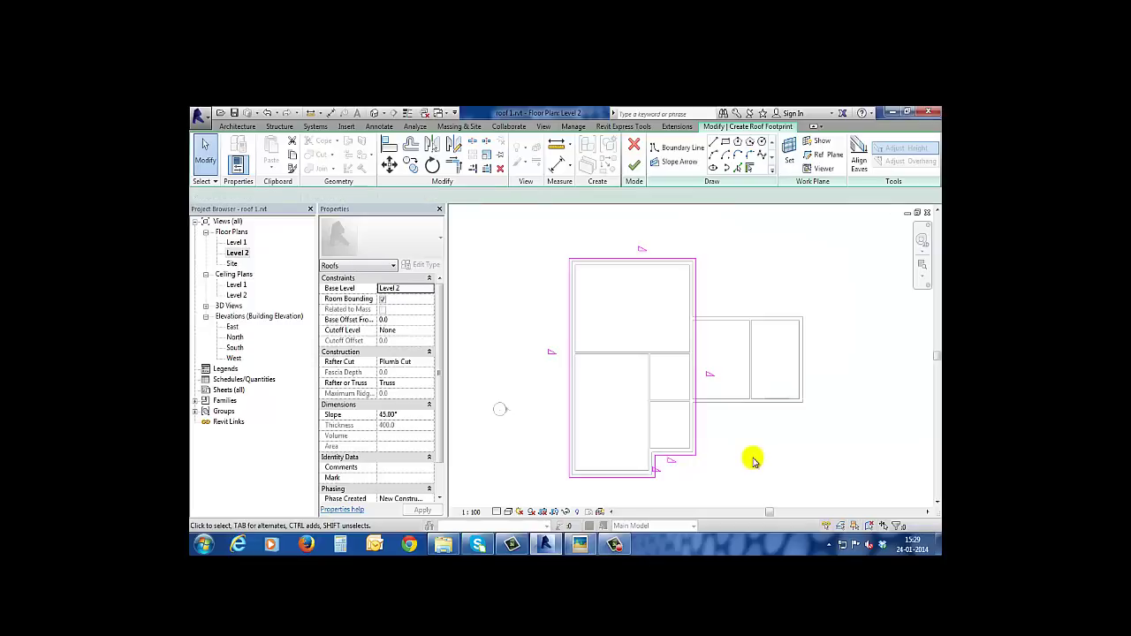
Step: Finish the footprint sketch and view the new green hipped roof in 3D
left_click(636, 166)
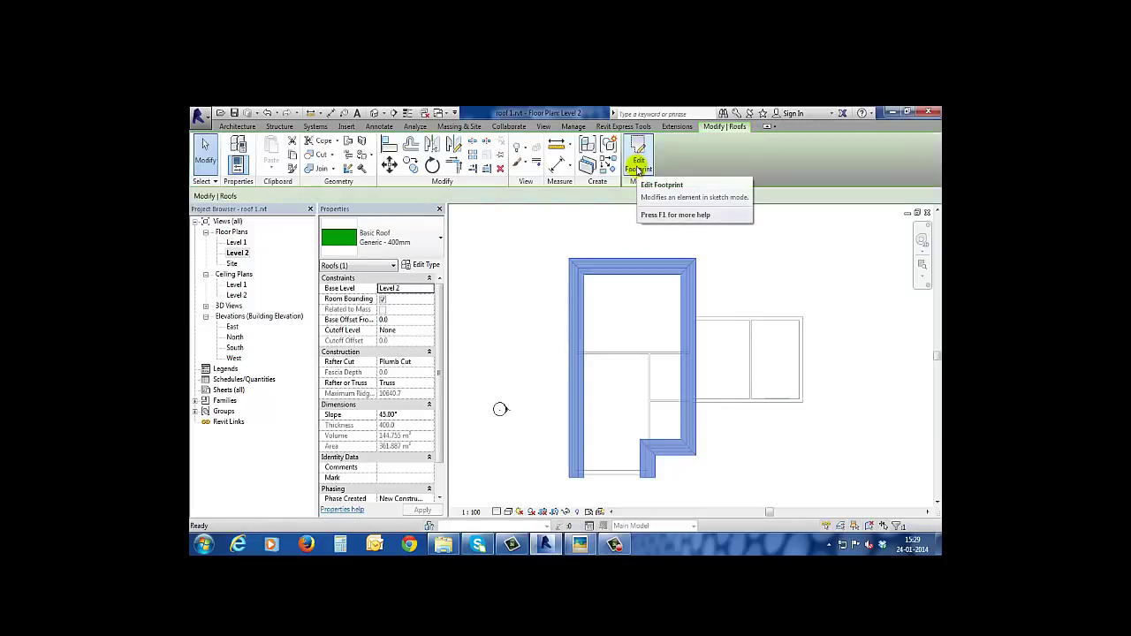
left_click(726, 263)
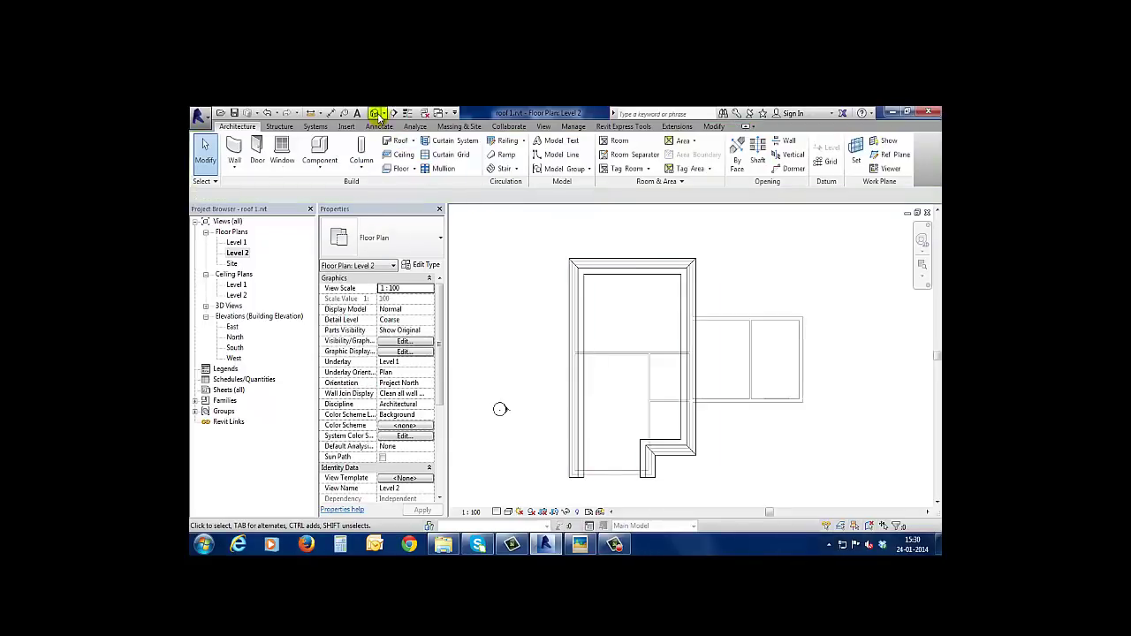
left_click(376, 115)
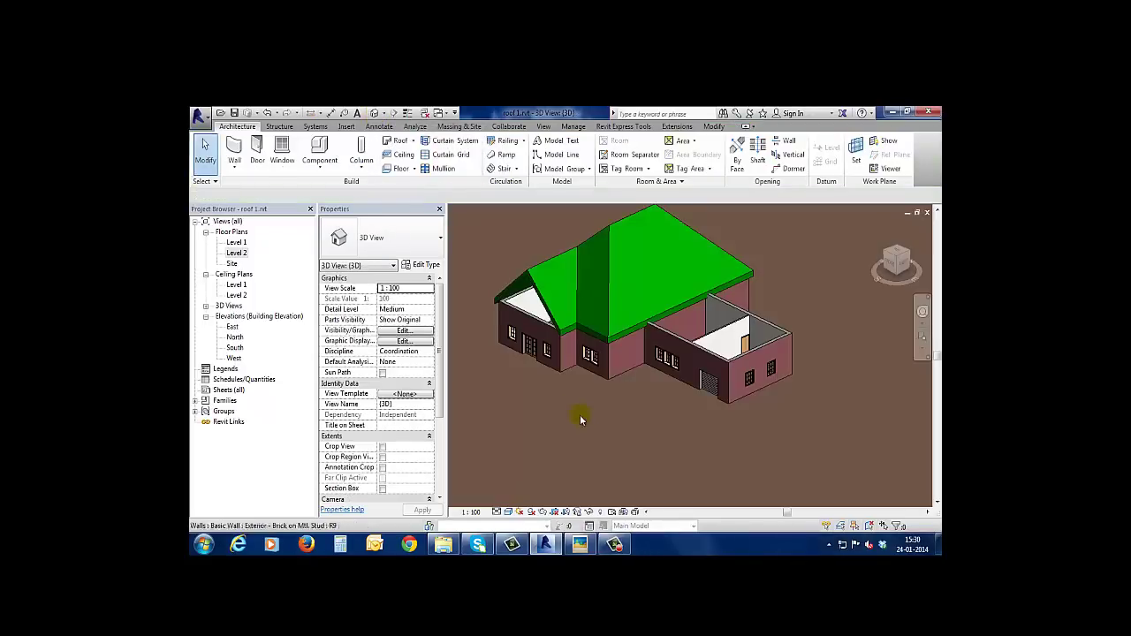
scroll(605, 431, "down", 2)
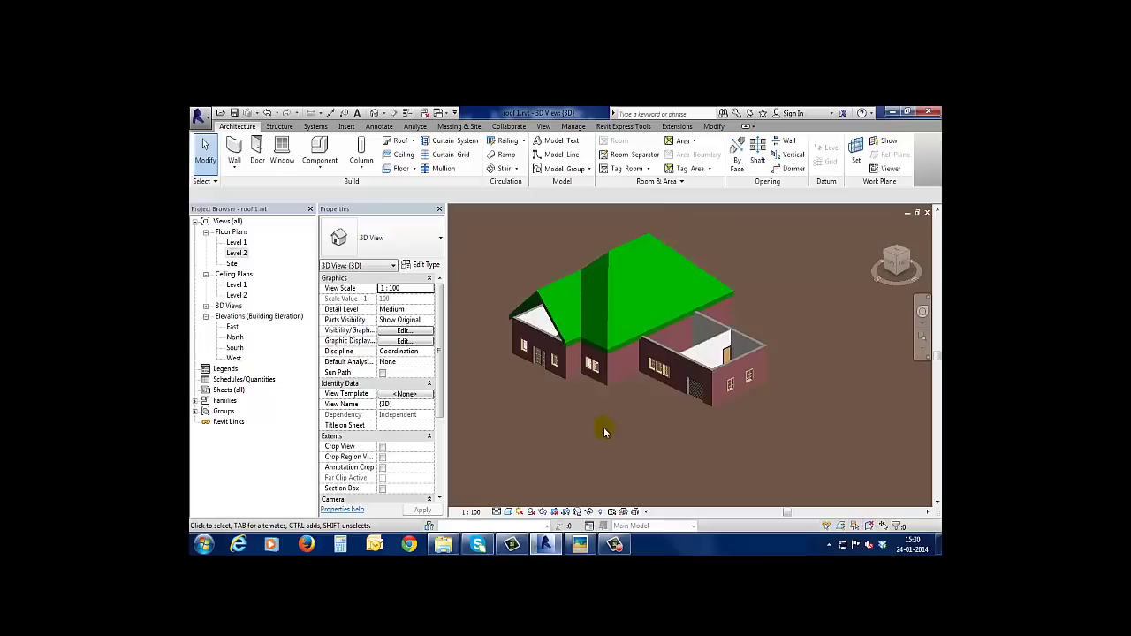
Step: In the Level 2 plan, change the main roof to Cold Roof - Concrete, then return to 3D
double_click(237, 254)
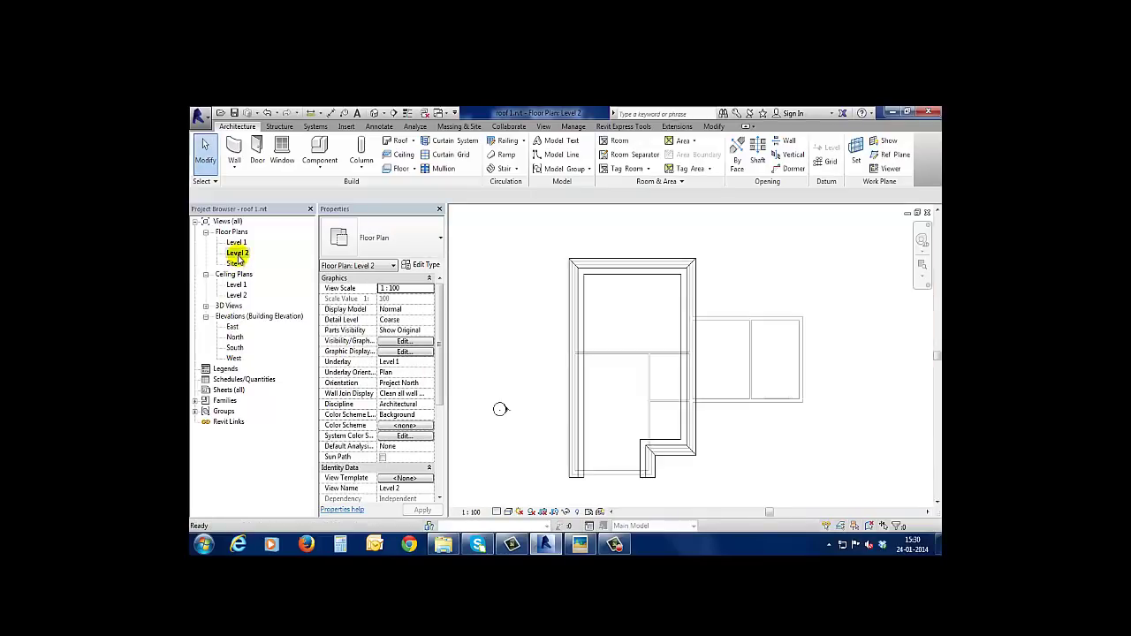
left_click(695, 455)
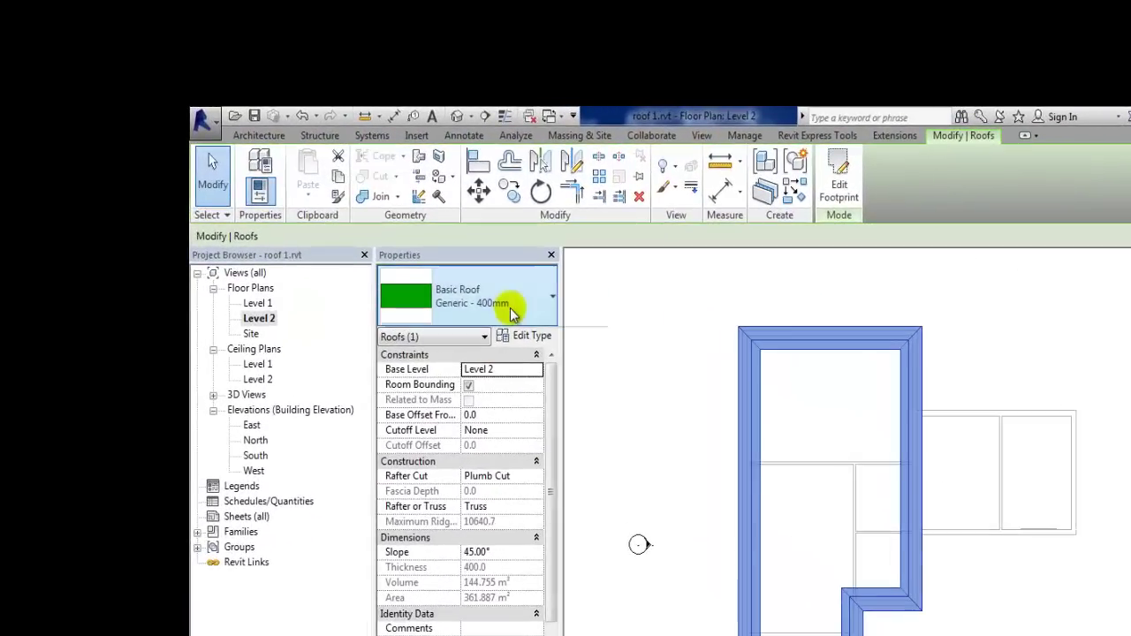
left_click(457, 276)
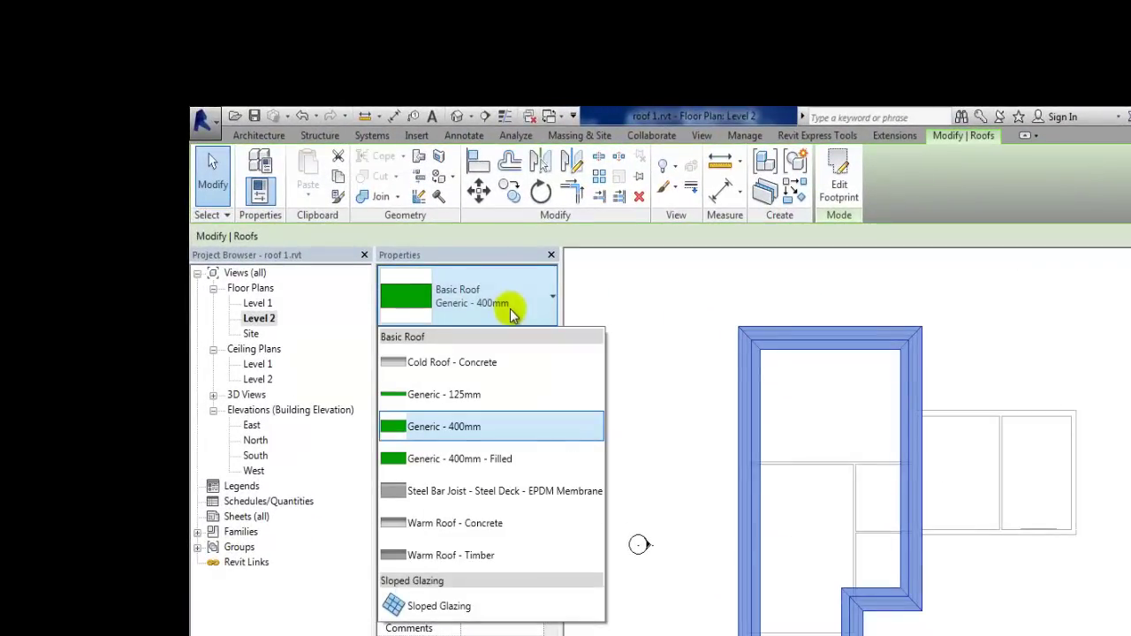
left_click(478, 362)
left_click(667, 420)
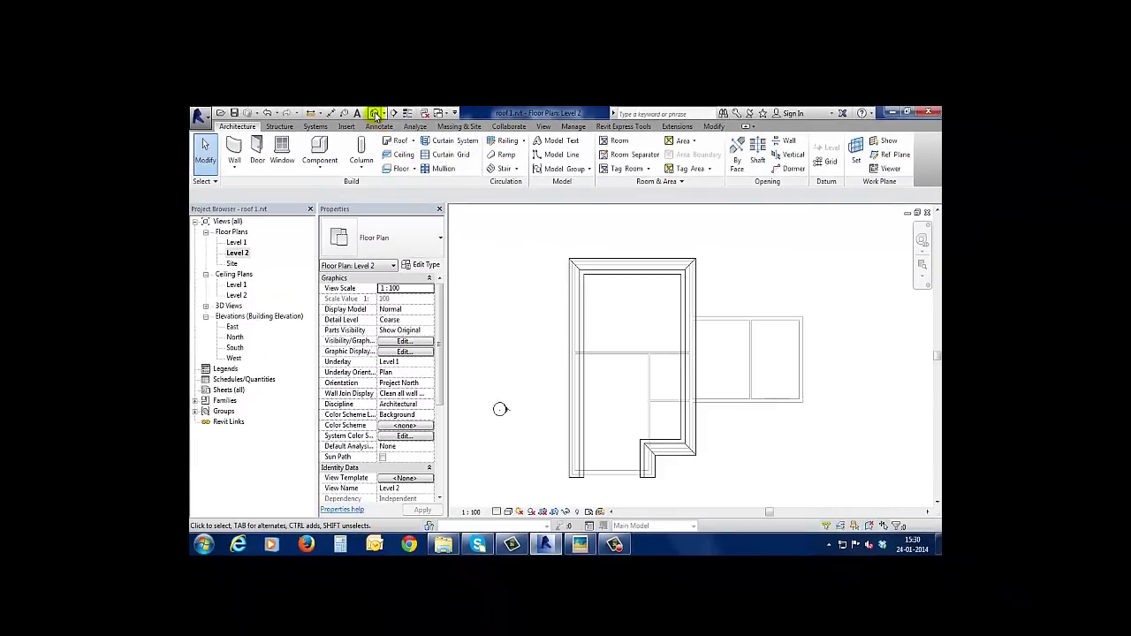
left_click(377, 115)
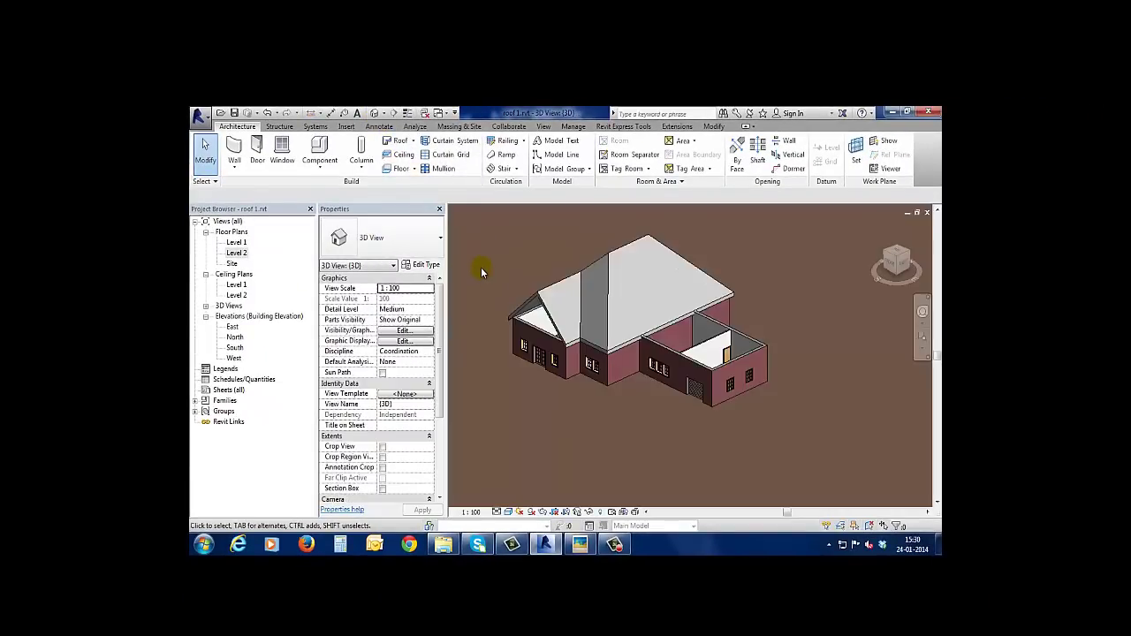
Step: Attach the top of the brick wall under the wing gable to the gable roof
scroll(495, 309, "up", 2)
scroll(520, 360, "up", 3)
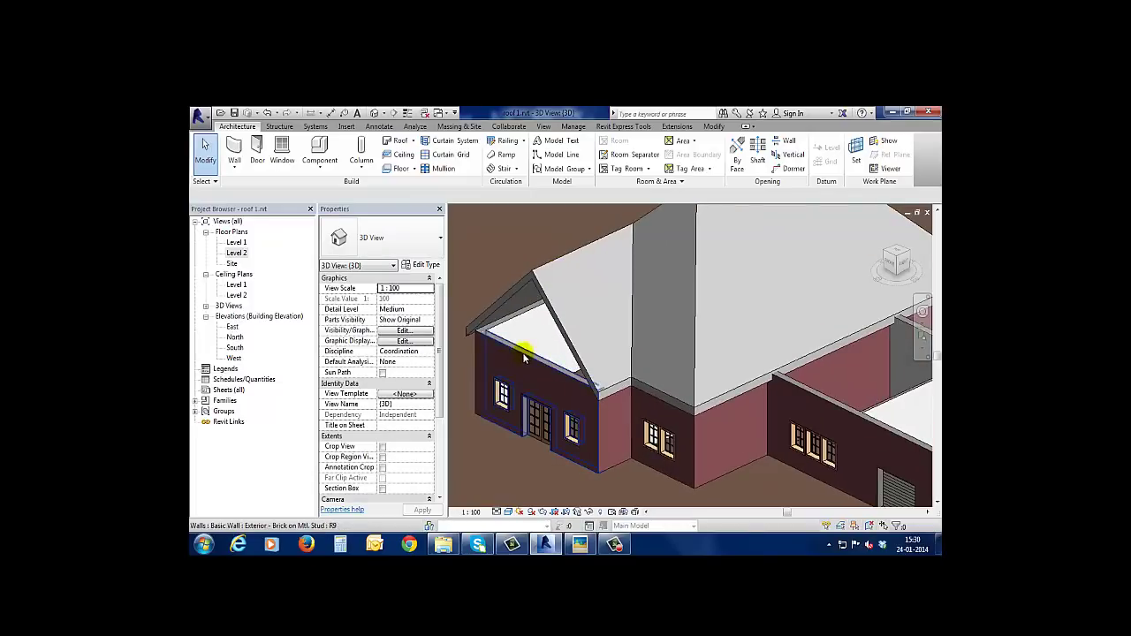
left_click(521, 358)
left_click(714, 161)
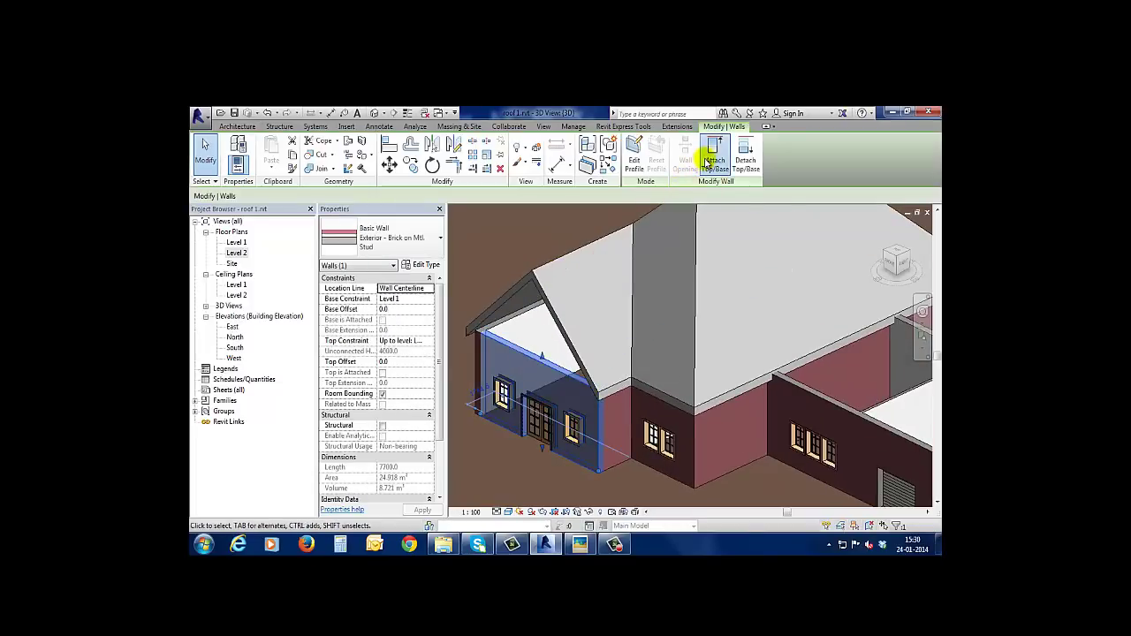
left_click(541, 296)
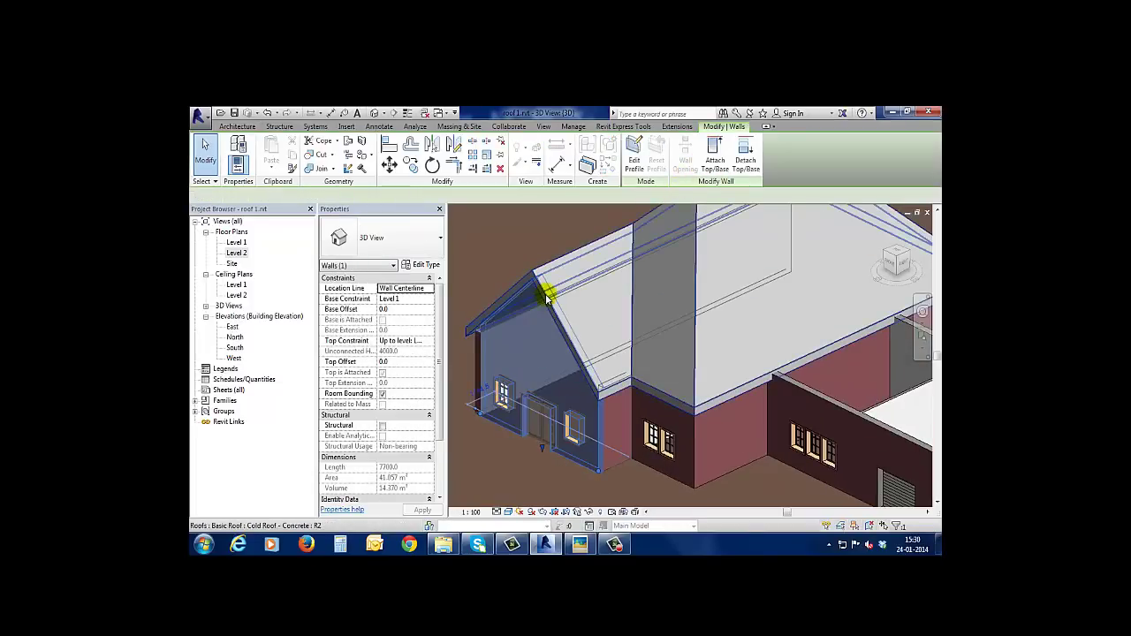
left_click(495, 473)
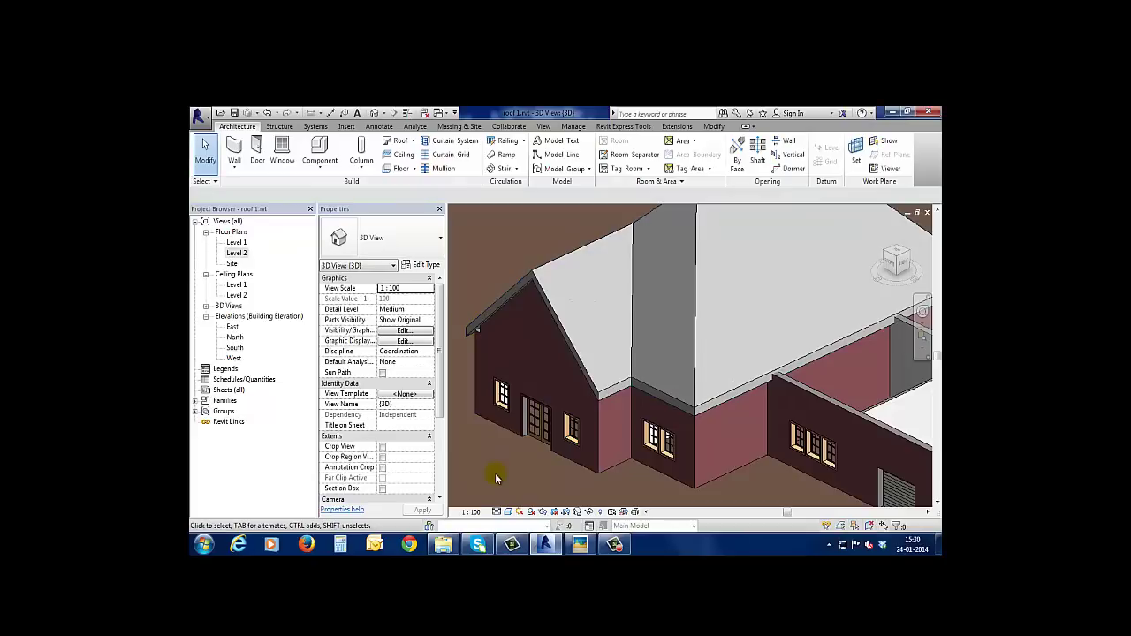
Step: Orbit the house to check the wall, then open the Level 2 floor plan
scroll(518, 421, "down", 3)
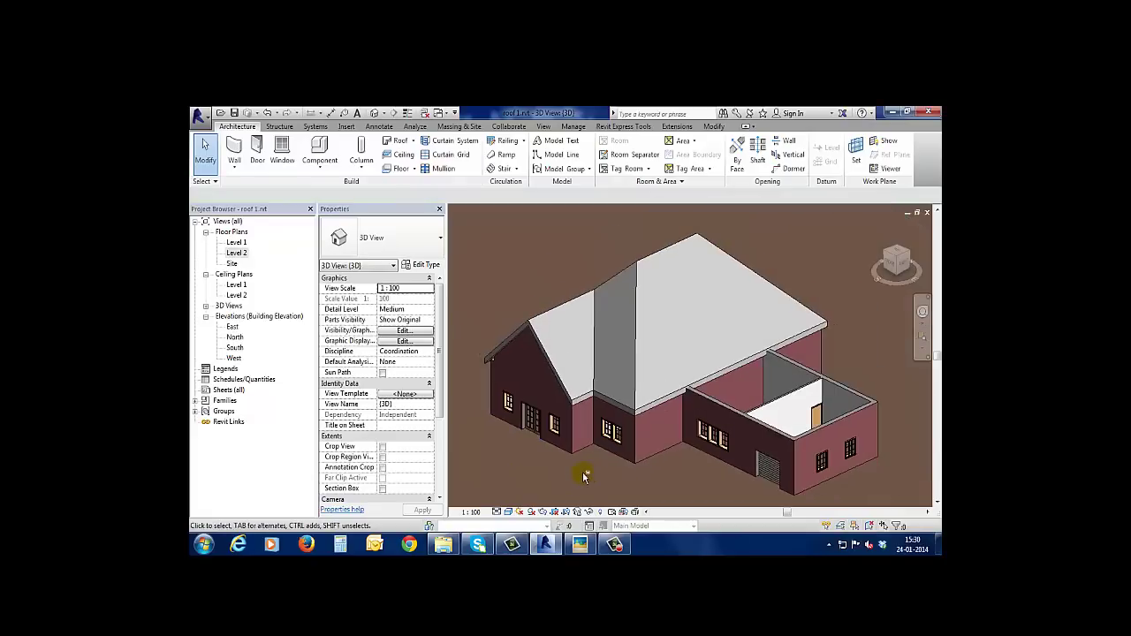
mouse_move(584, 476)
middle_mouse_down("shift")
mouse_move(709, 464)
mouse_move(636, 462)
mouse_move(629, 473)
middle_mouse_up("shift")
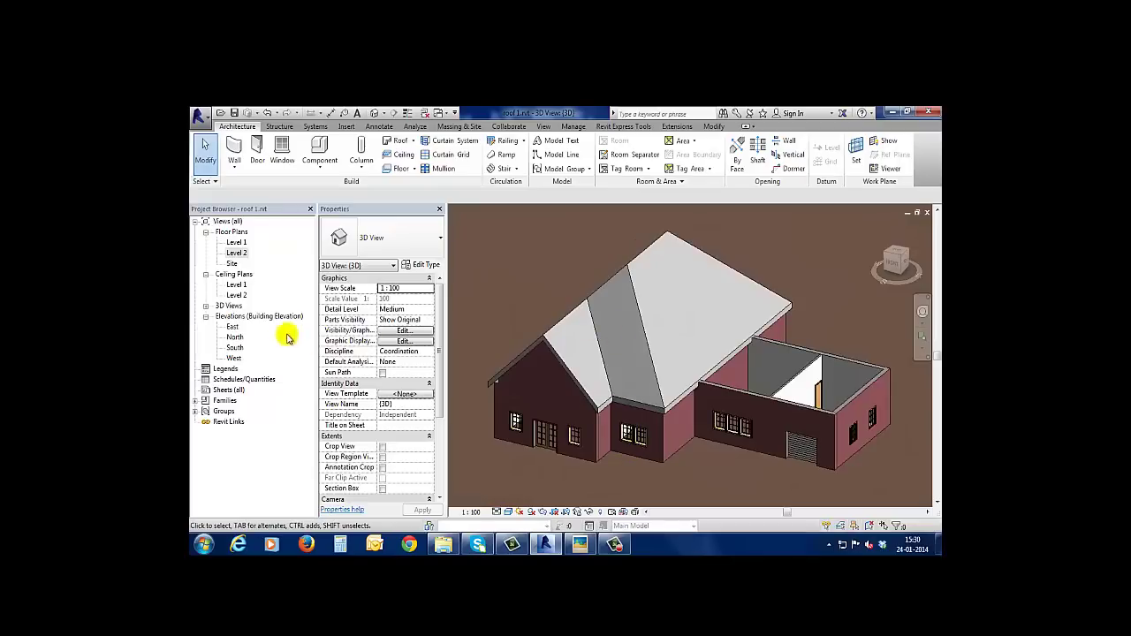
double_click(237, 254)
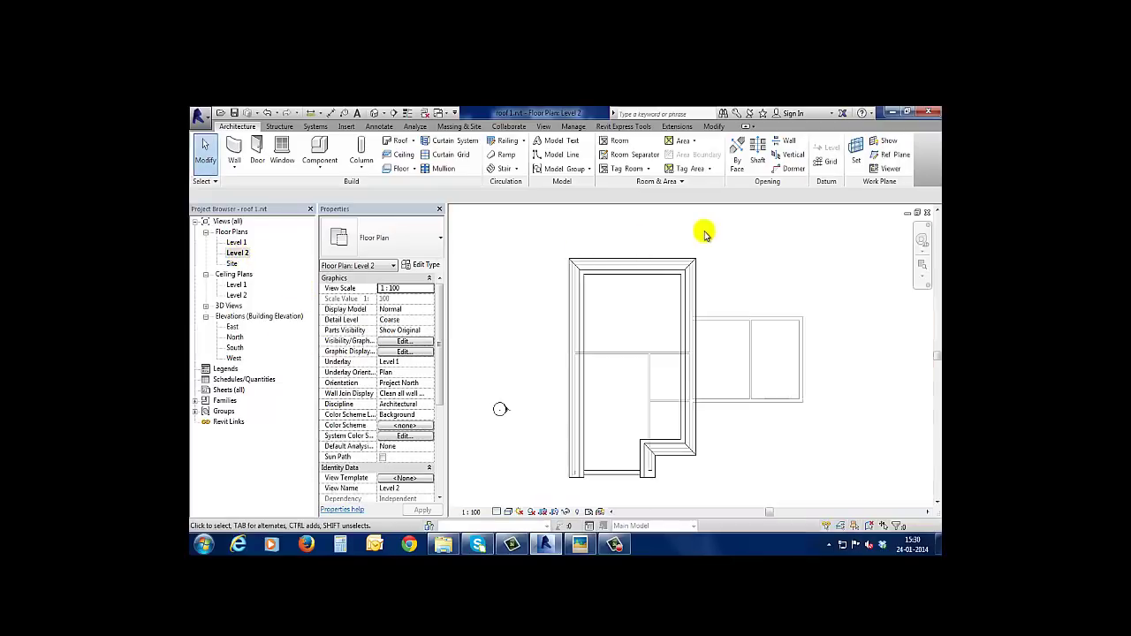
Step: Start a new Roof by Footprint sketch on Level 2 with a 1200 base offset
left_click(413, 142)
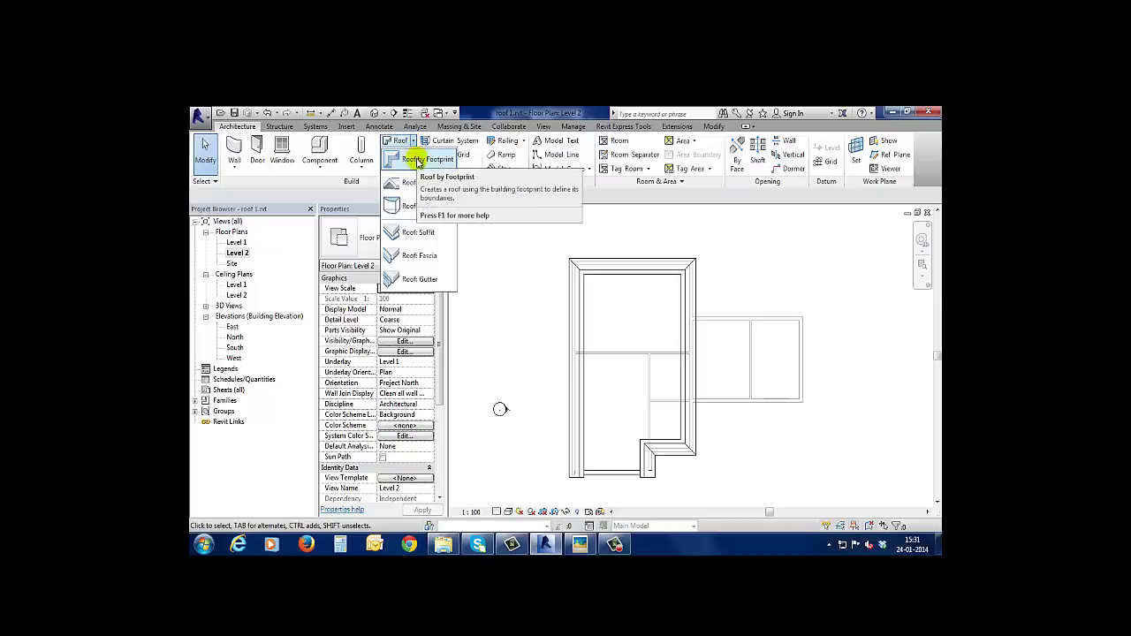
left_click(417, 160)
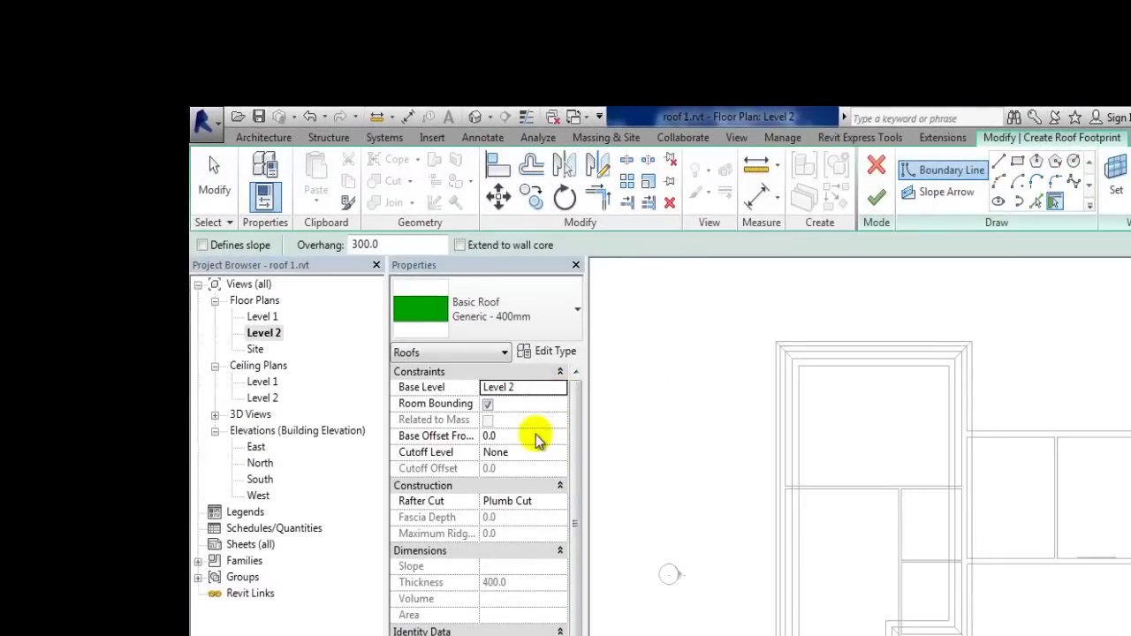
left_click(534, 436)
type("600")
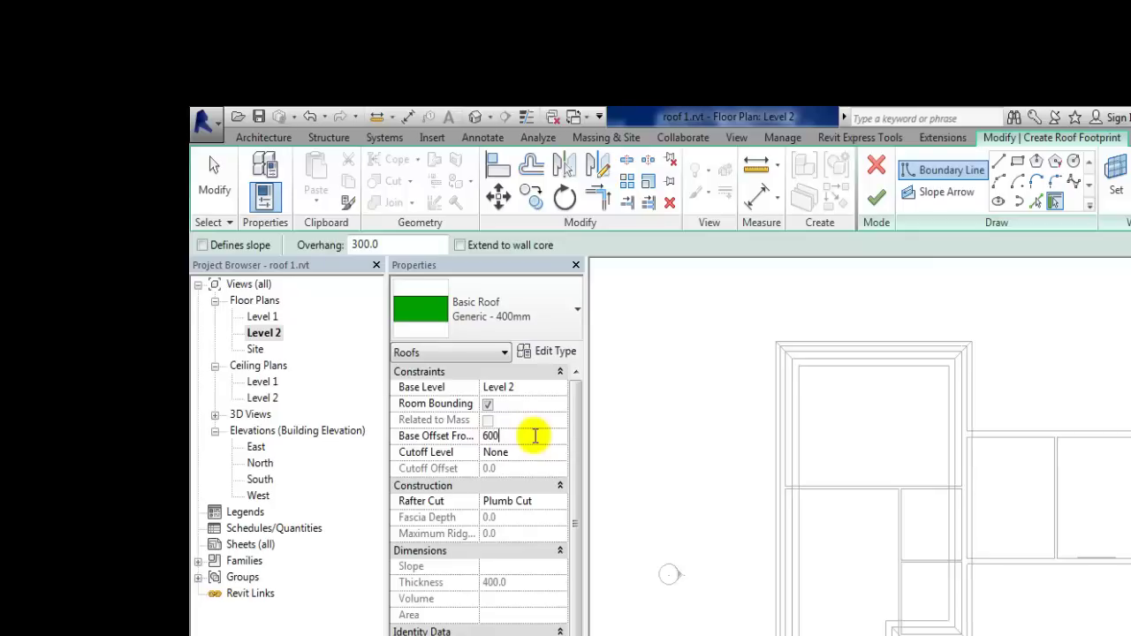
left_click_drag(518, 436, 468, 436)
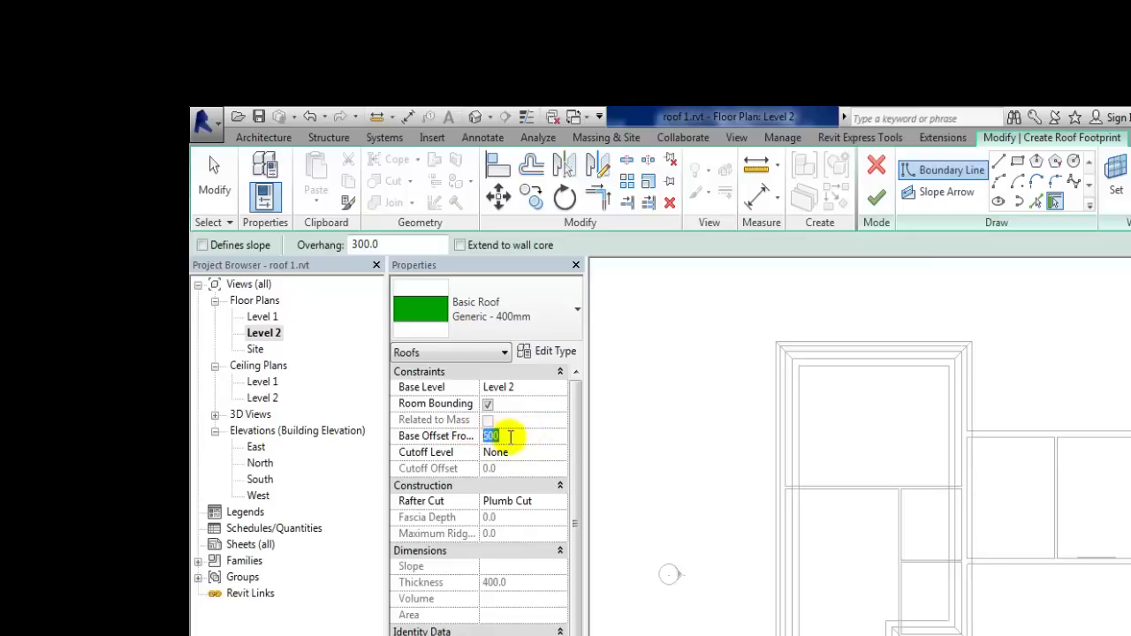
type("1200")
key("Return")
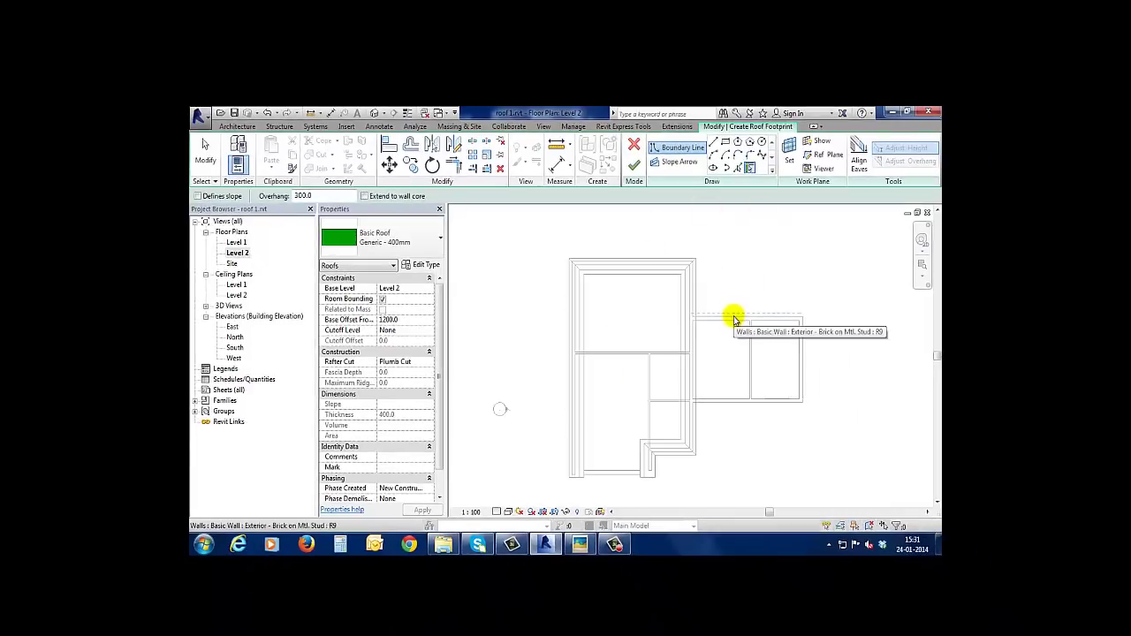
Step: Make the wing's top and bottom walls sloped edges and its right wall a non-sloping gable edge
left_click(198, 197)
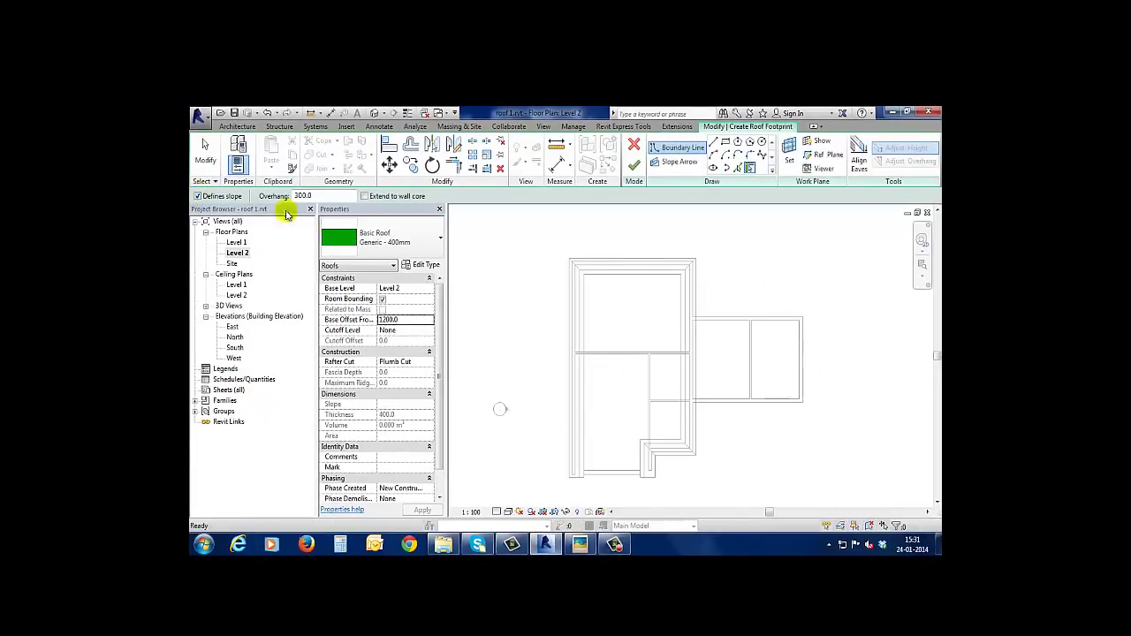
left_click(733, 316)
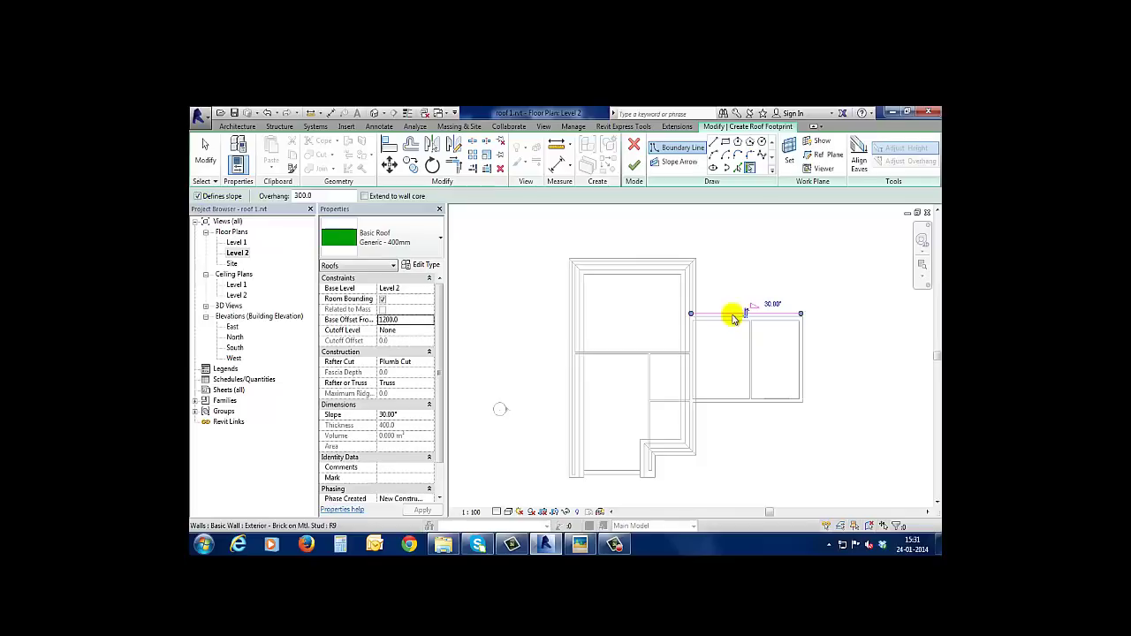
left_click(733, 405)
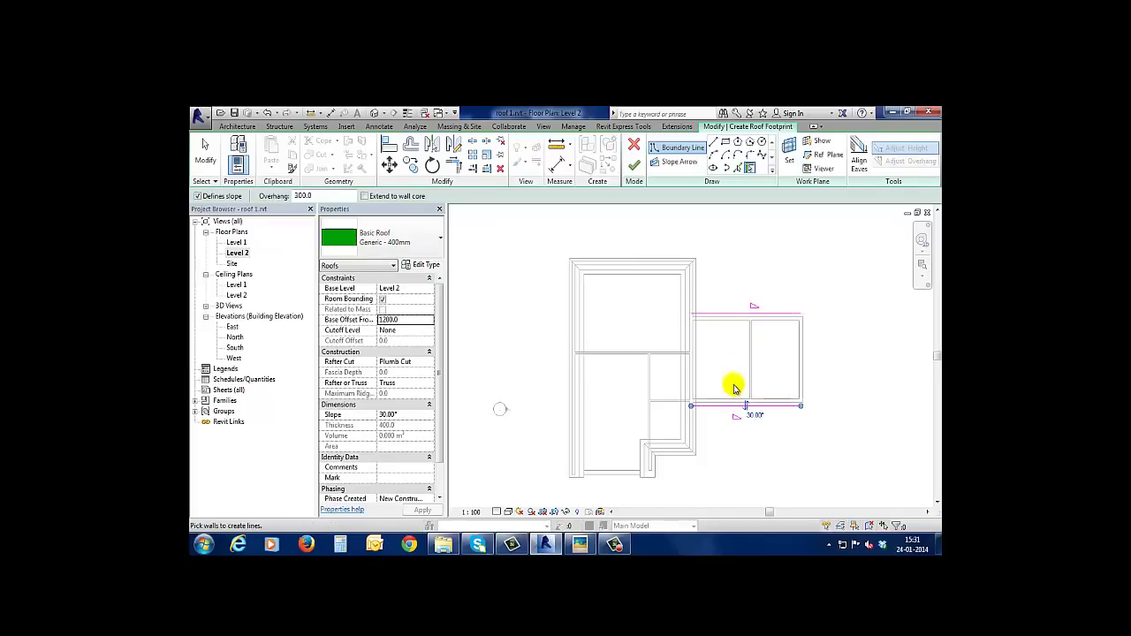
left_click(198, 197)
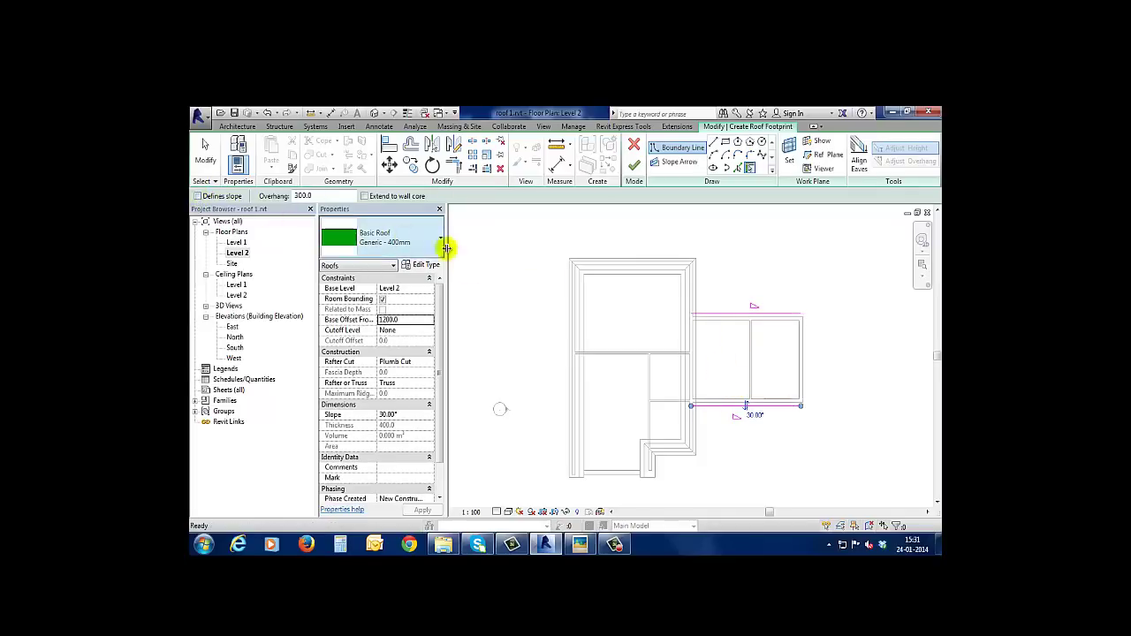
left_click(804, 349)
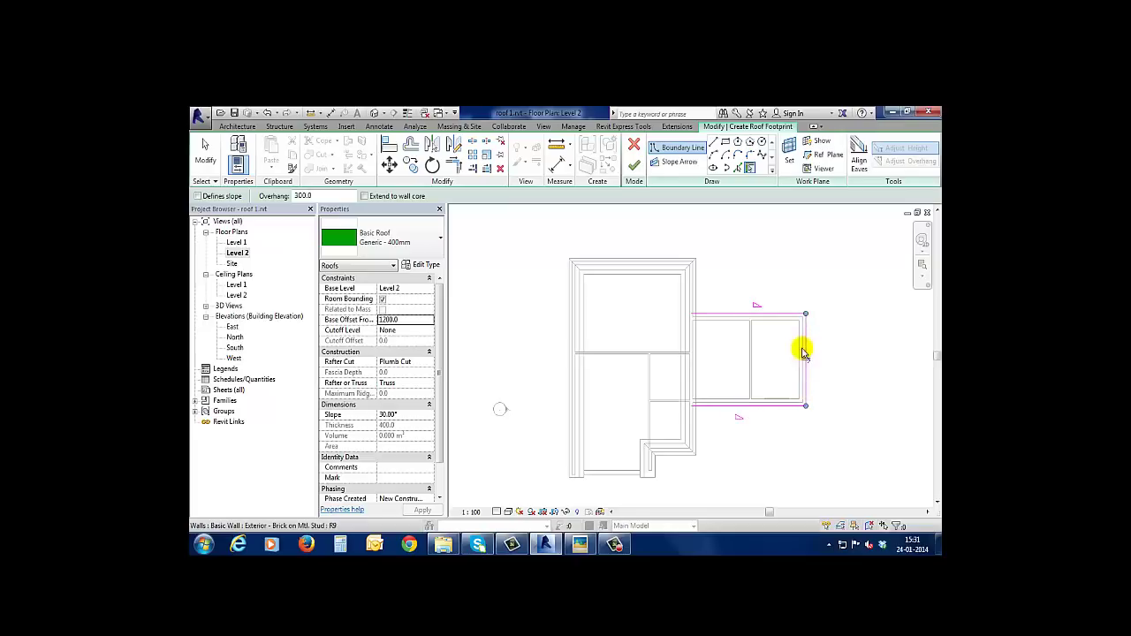
scroll(774, 353, "up", 2)
scroll(756, 353, "up", 2)
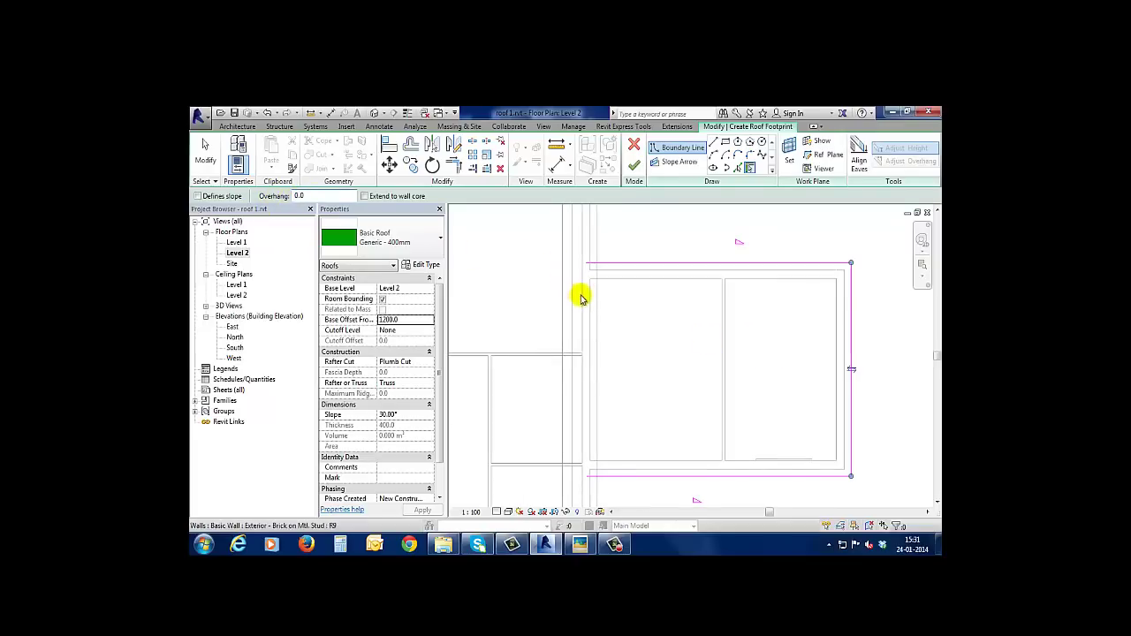
Step: Trim two overhanging footprint lines into a clean corner and finish the wing roof
left_click(453, 164)
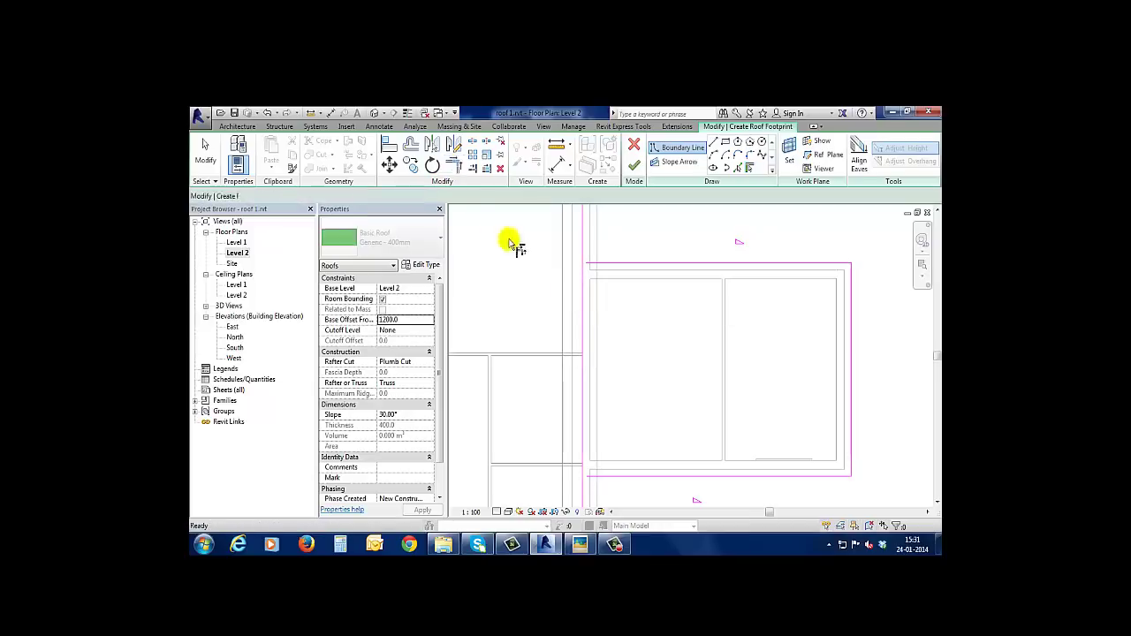
scroll(623, 265, "down", 2)
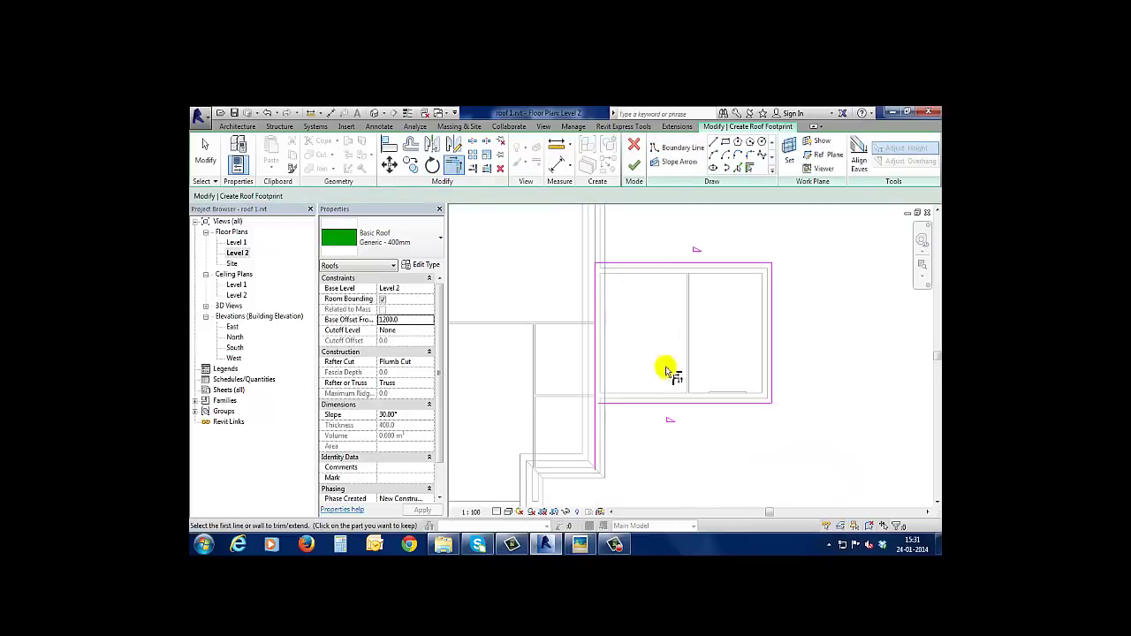
left_click(593, 391)
left_click(613, 404)
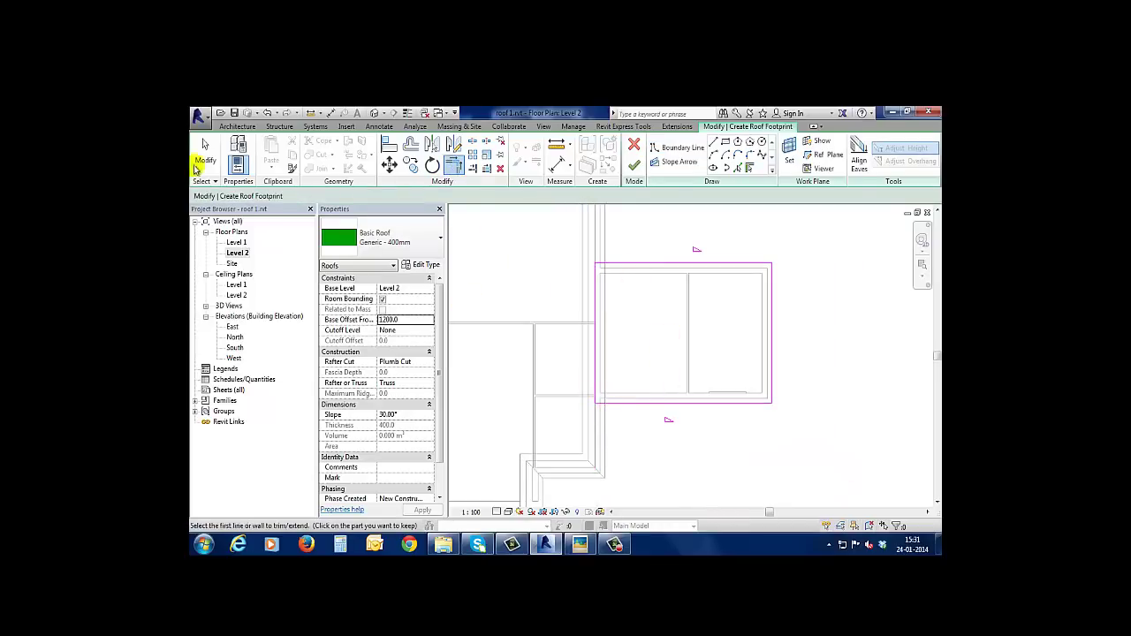
left_click(203, 152)
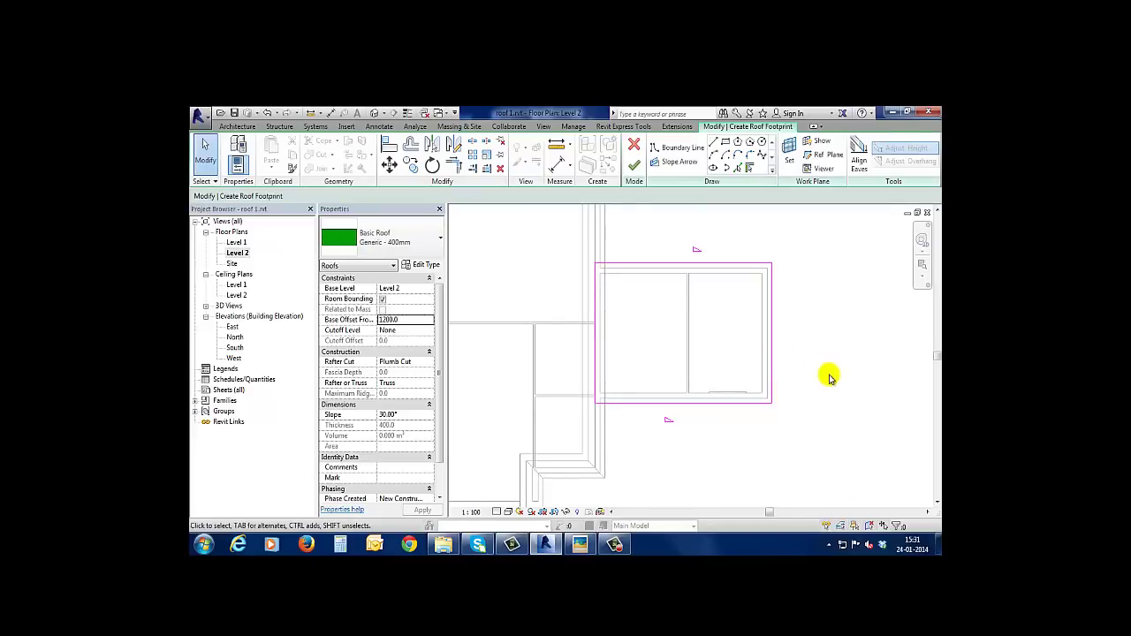
left_click(635, 167)
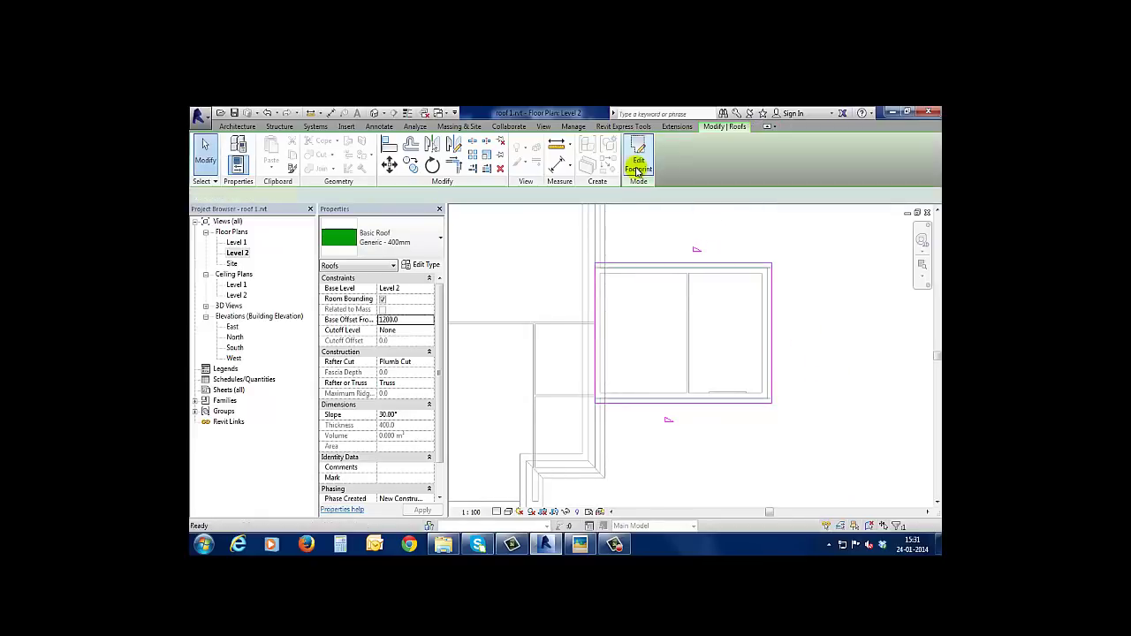
Step: In 3D, change the wing roof to Basic Roof : Cold Roof - Concrete and orbit to check it
left_click(807, 327)
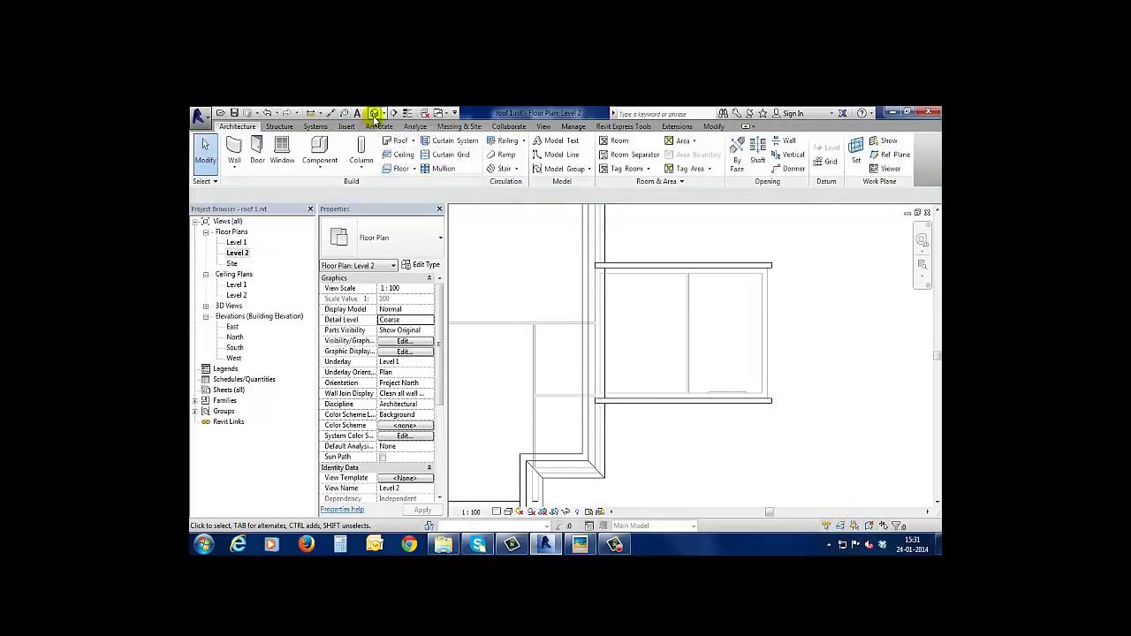
left_click(374, 115)
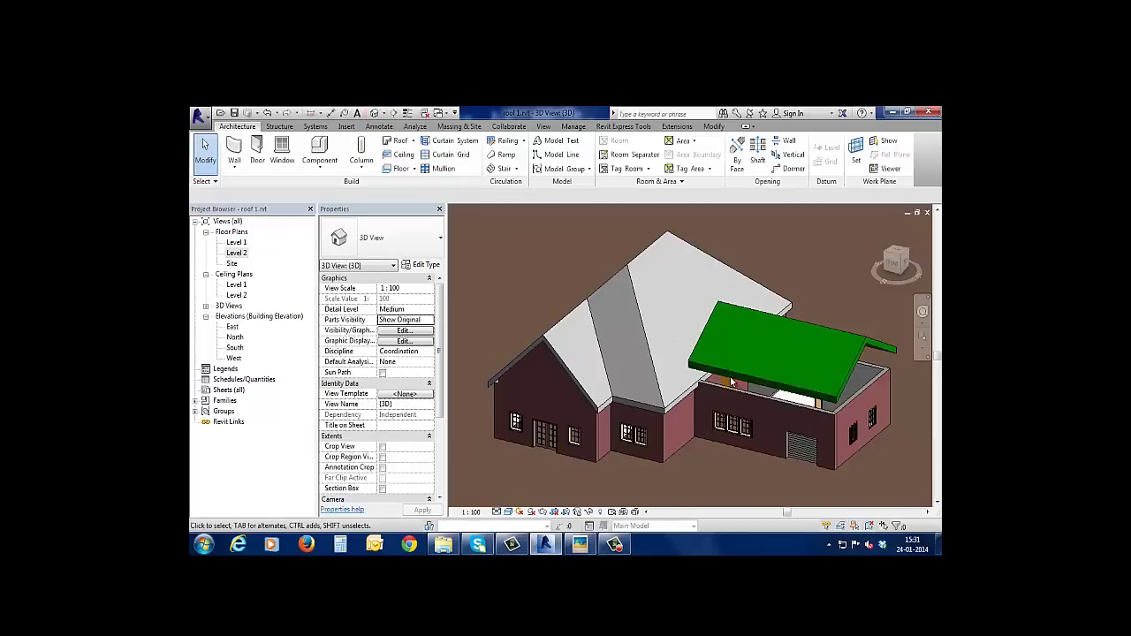
left_click(734, 377)
left_click(397, 231)
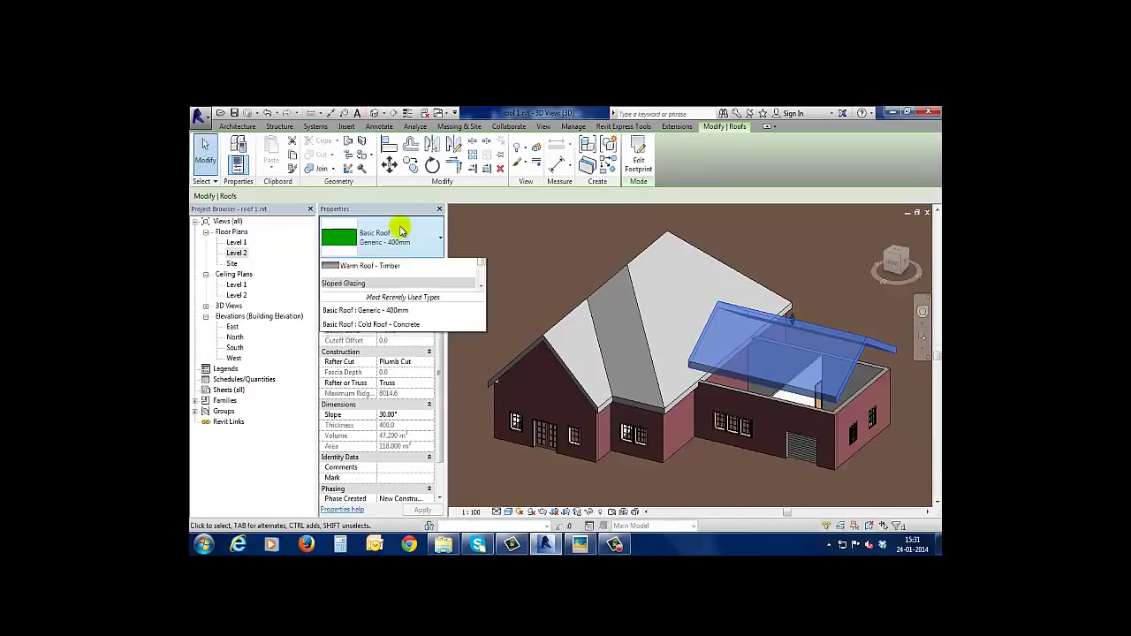
left_click(393, 283)
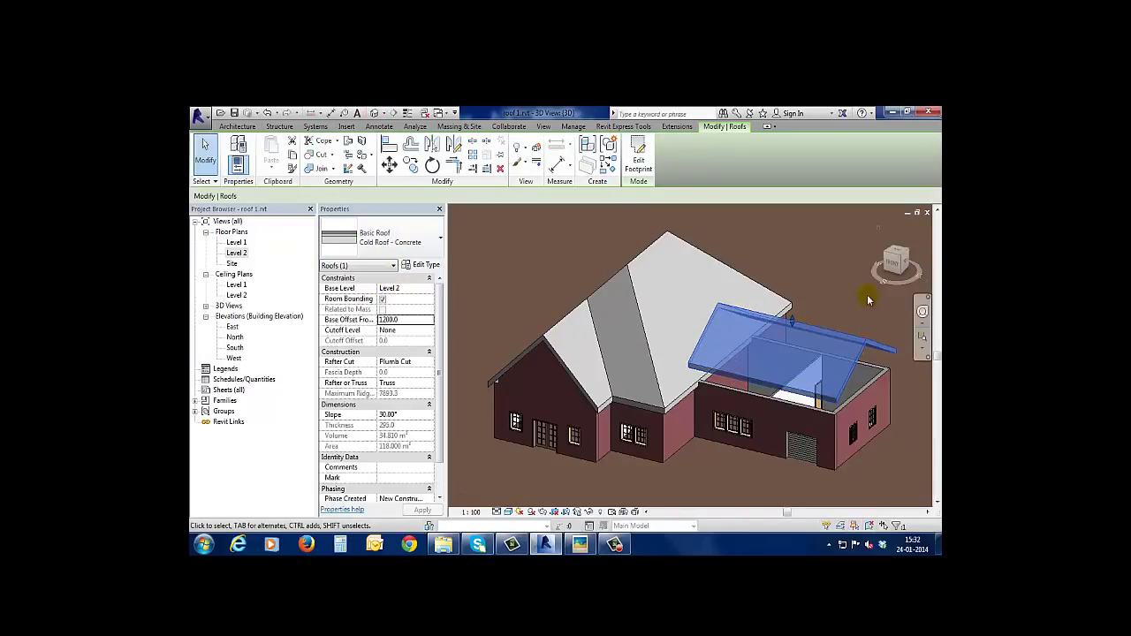
left_click(840, 293)
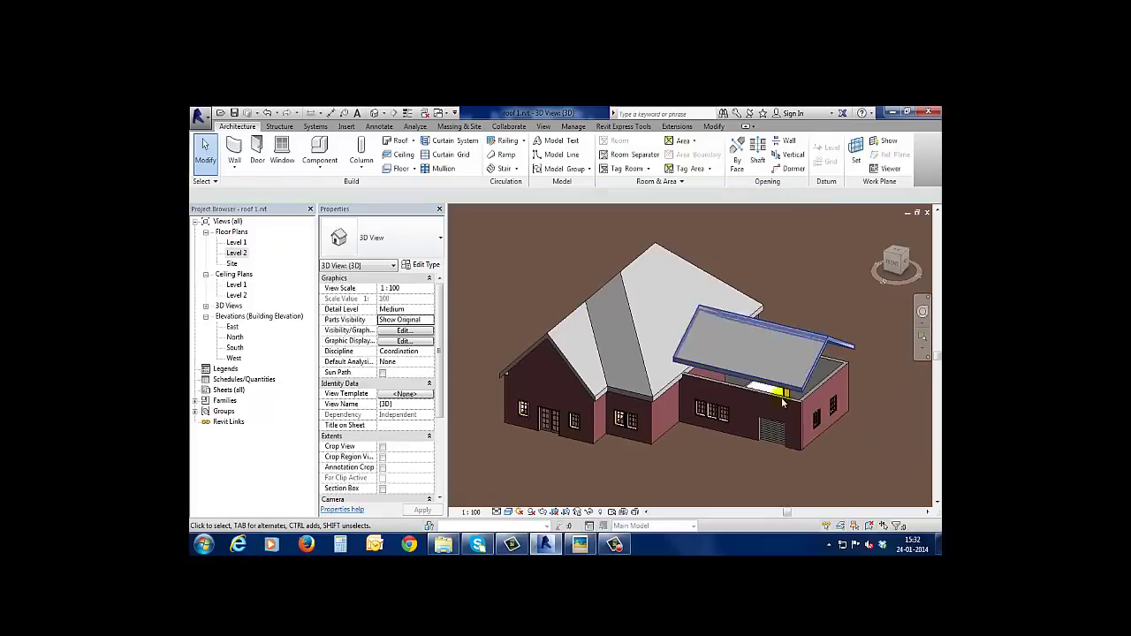
mouse_move(846, 452)
middle_mouse_down("shift")
mouse_move(786, 444)
mouse_move(827, 433)
middle_mouse_up("shift")
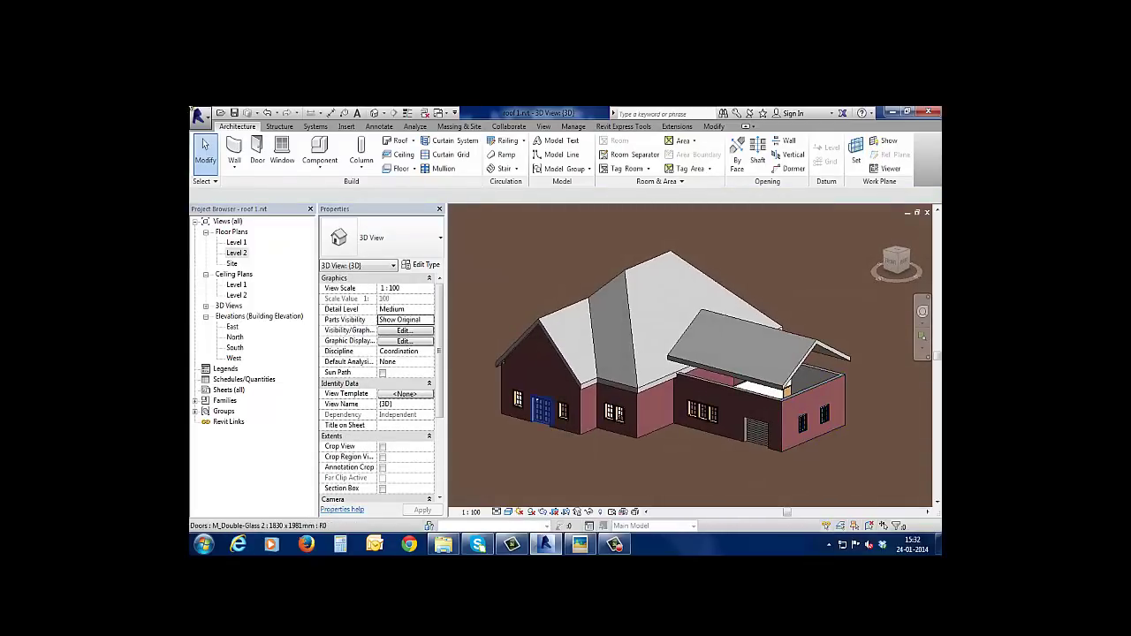
left_click(718, 368)
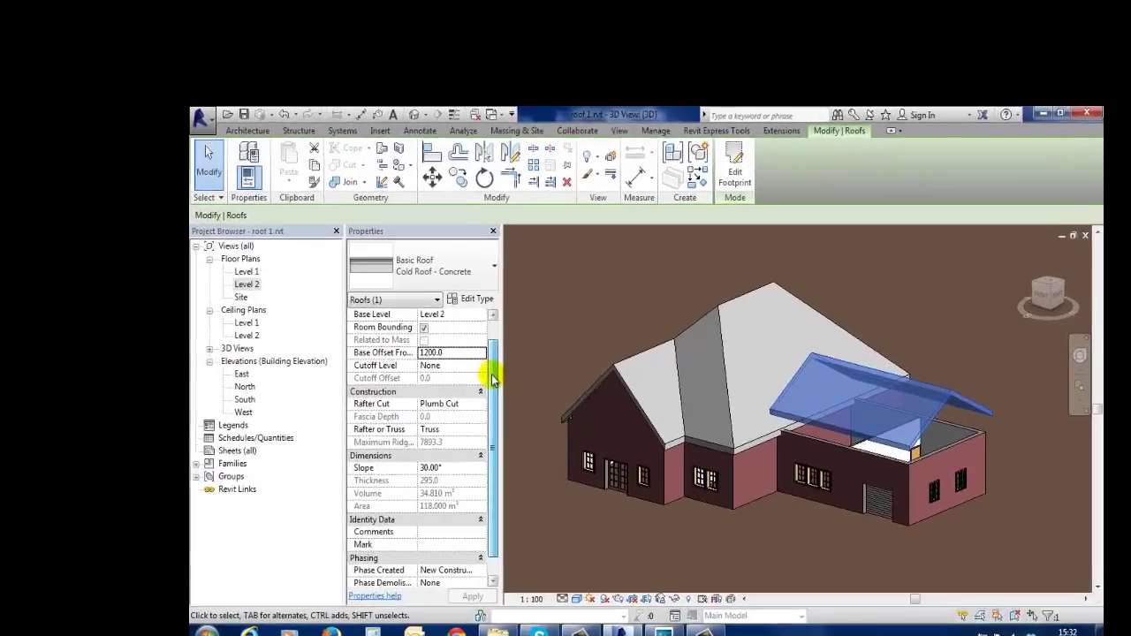
Step: Give the wing roof a 45° slope and change its base offset from 1200 to -1200
left_click_drag(439, 315, 435, 401)
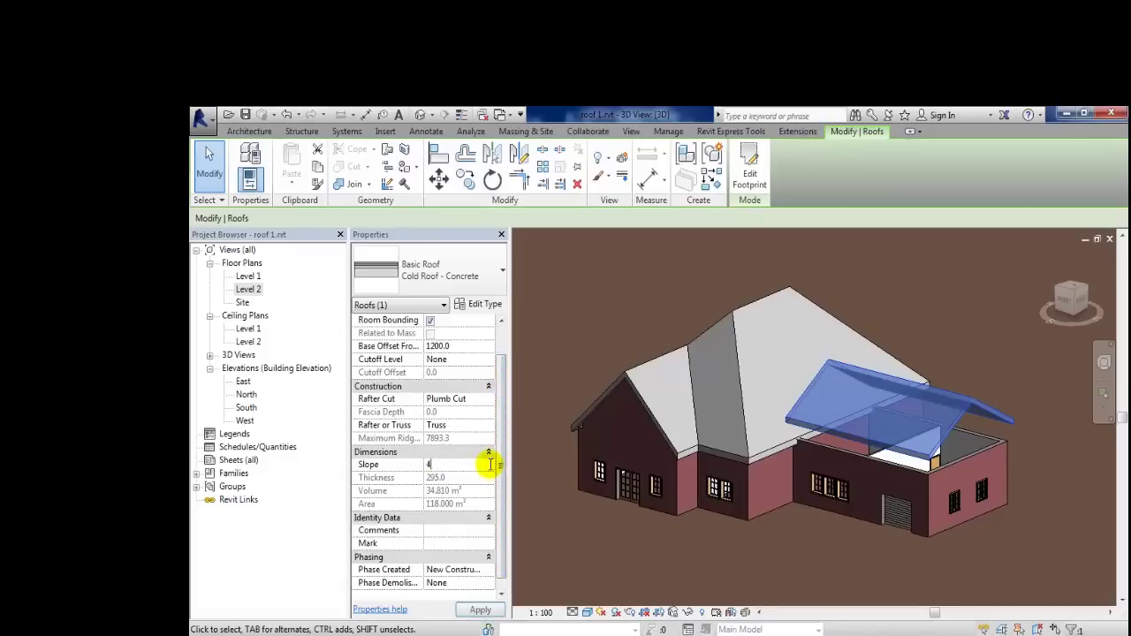
left_click(486, 611)
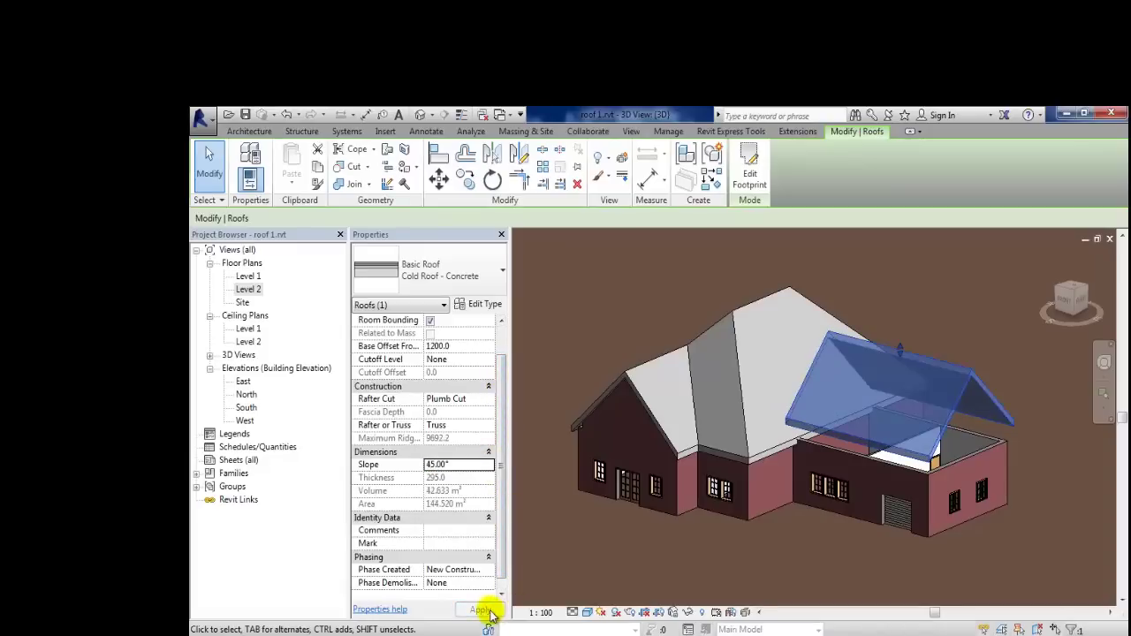
left_click(690, 544)
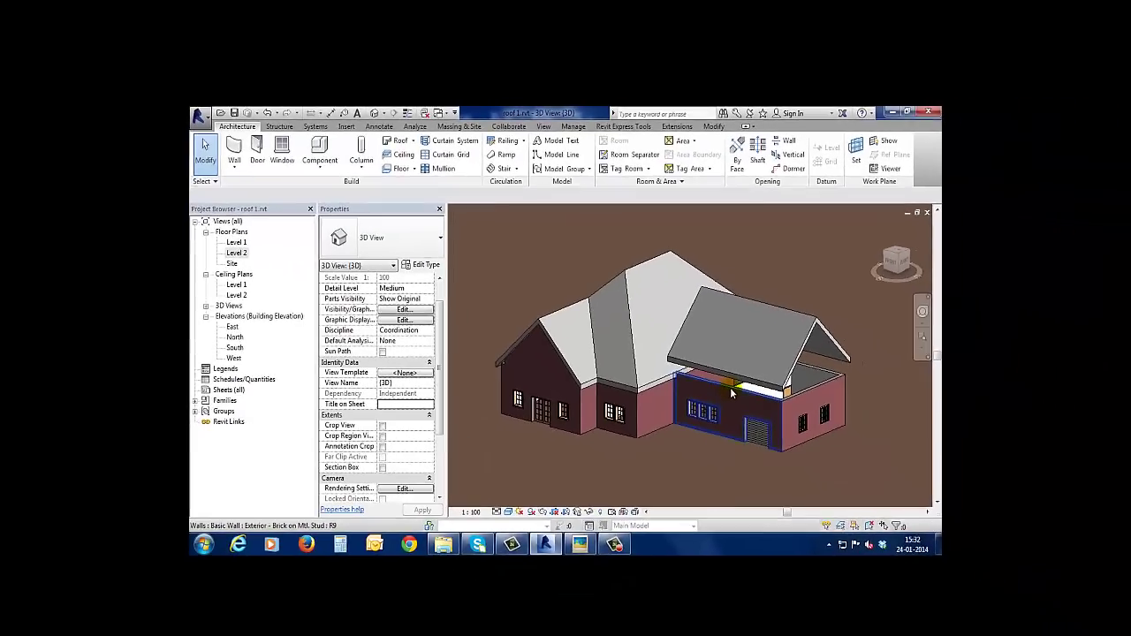
left_click(844, 486)
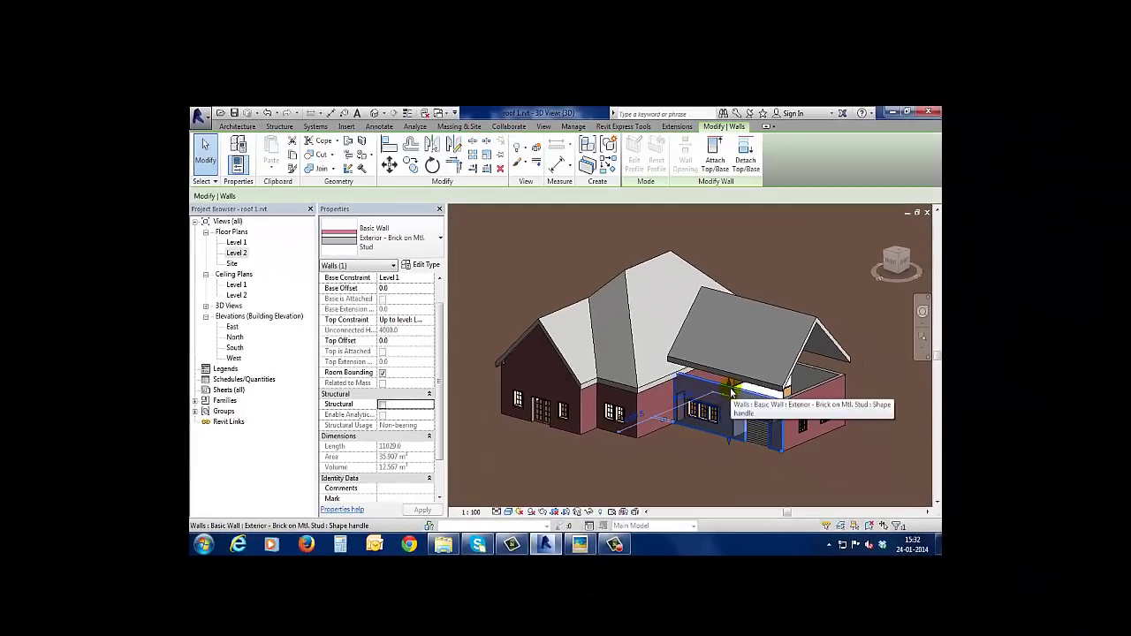
left_click(730, 374)
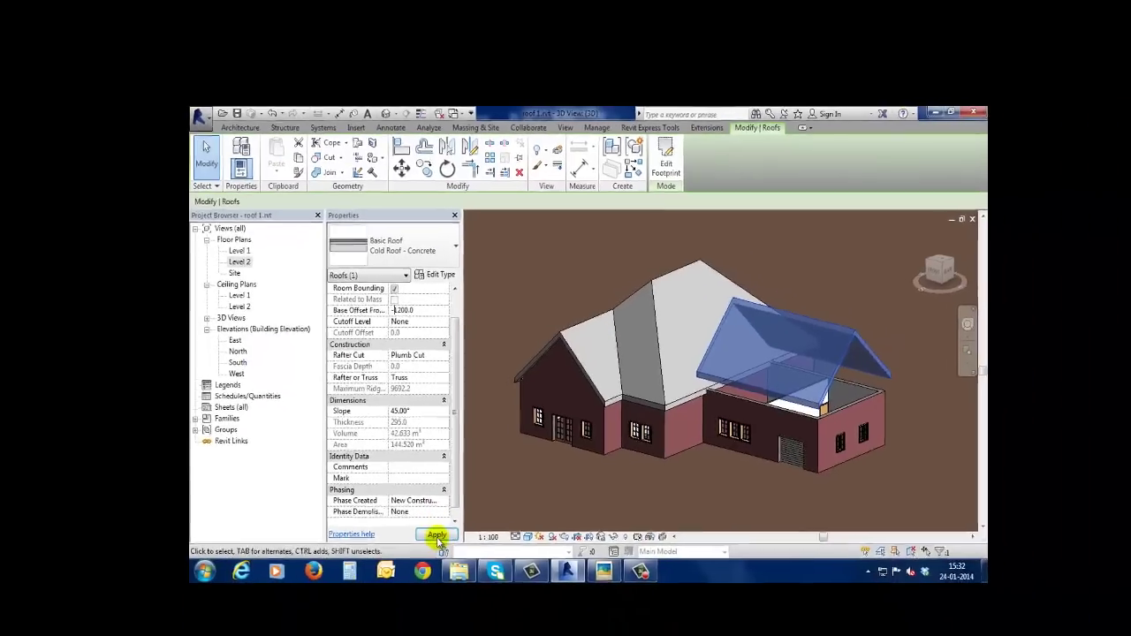
left_click(422, 511)
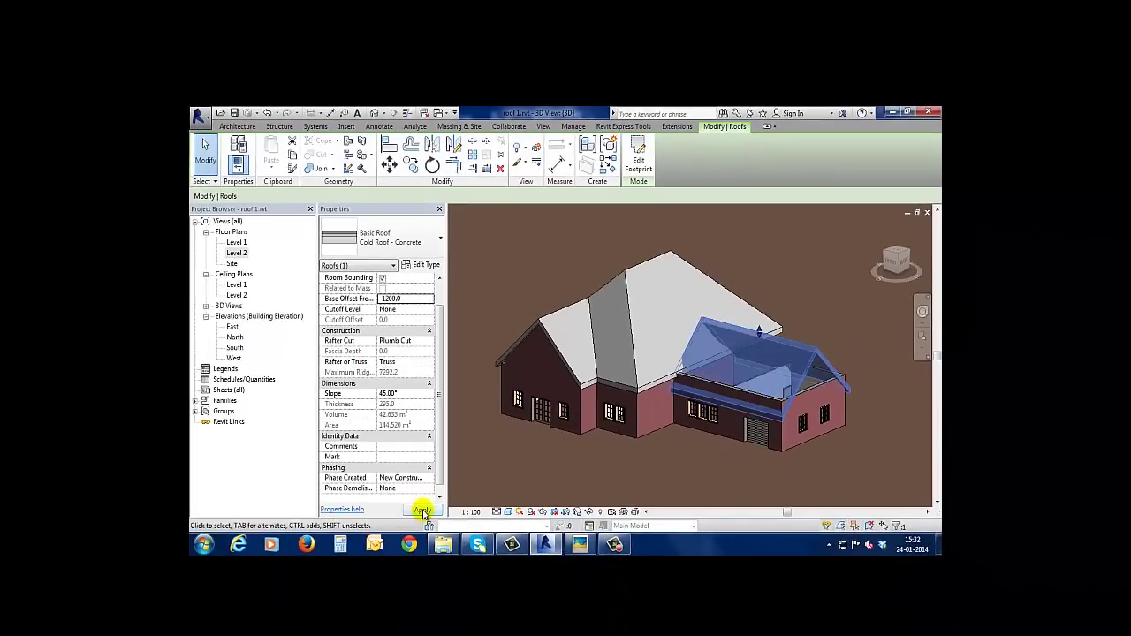
left_click(533, 469)
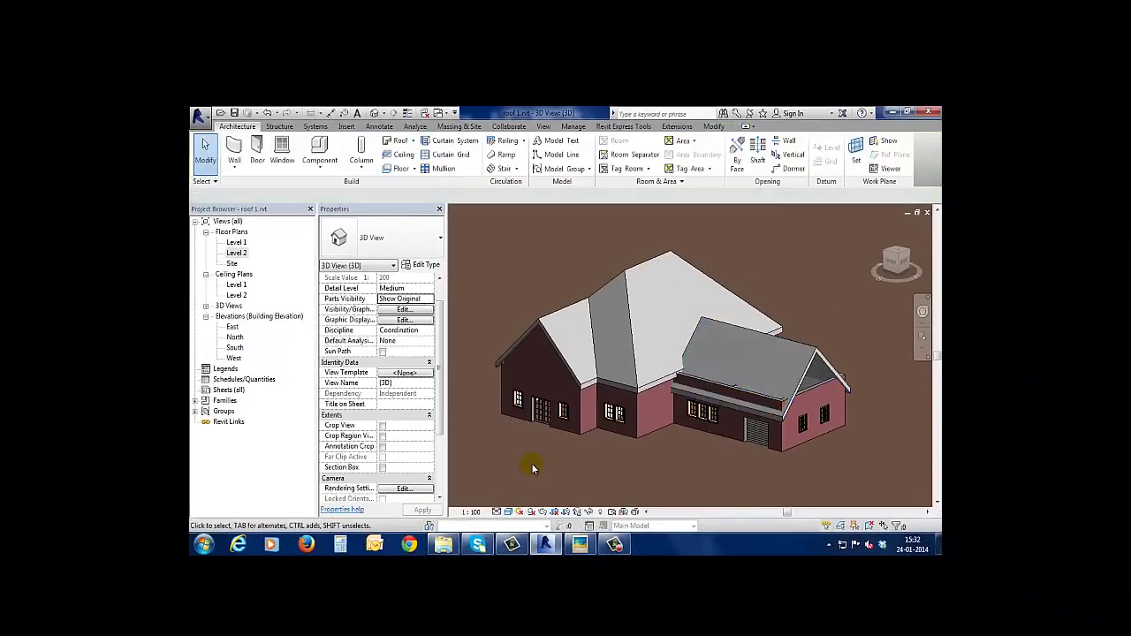
Step: Select the wing's front wall, interior partition, gable-end brick wall and side wall together
left_click(766, 404)
scroll(763, 395, "up", 3)
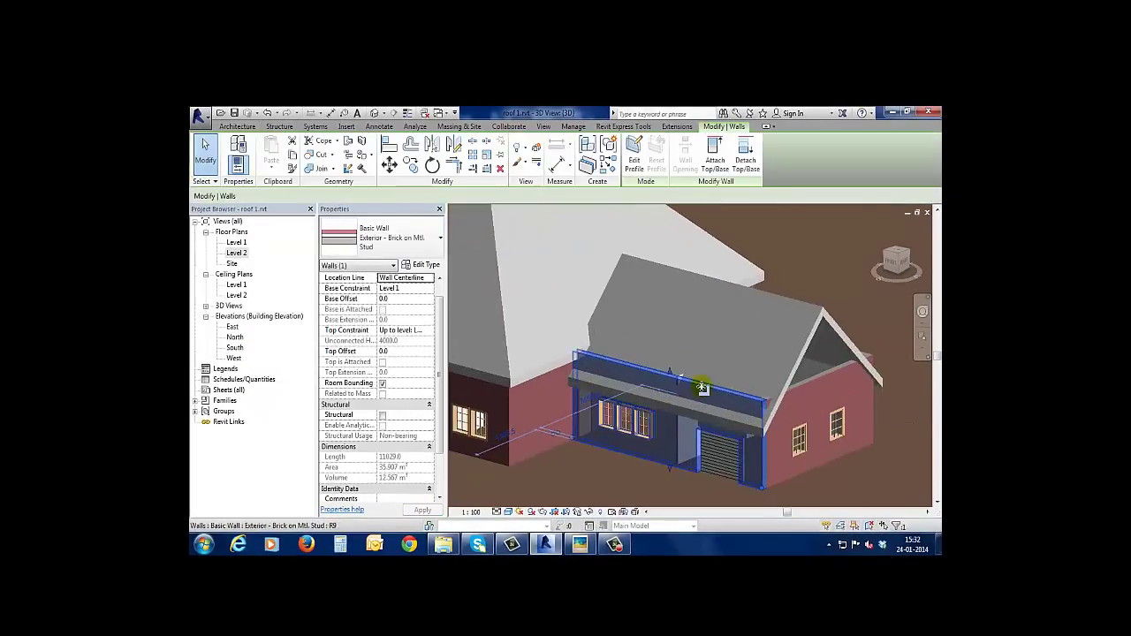
scroll(740, 387, "up", 3)
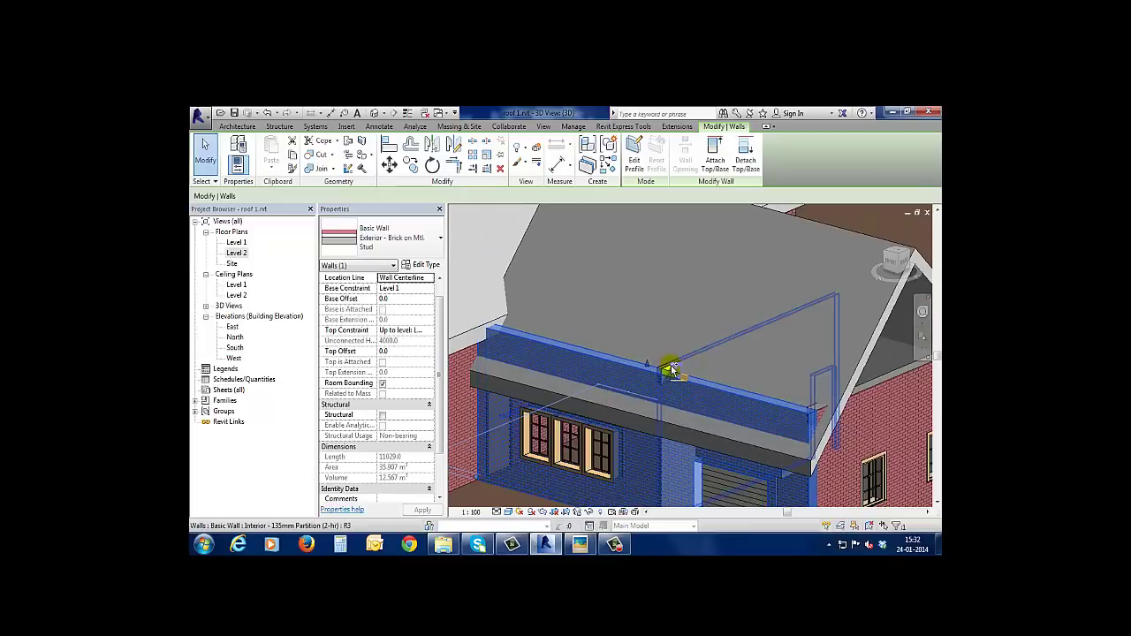
left_click(672, 369, "ctrl")
scroll(672, 369, "down", 5)
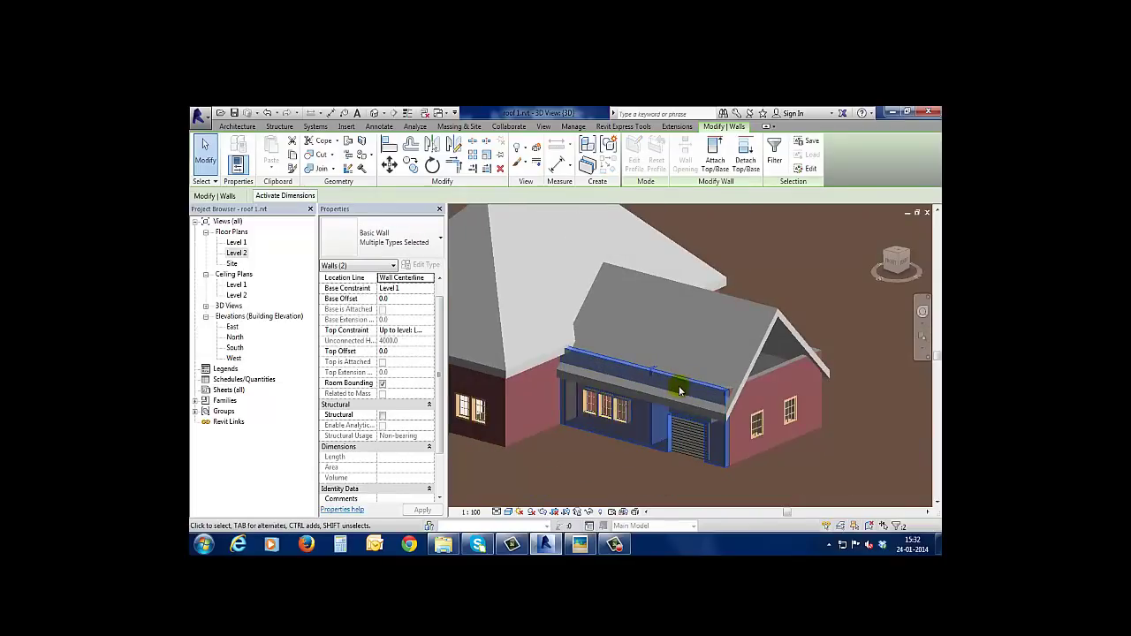
left_click(782, 372, "ctrl")
mouse_move(874, 414)
middle_mouse_down("shift")
mouse_move(760, 452)
mouse_move(747, 396)
middle_mouse_up("shift")
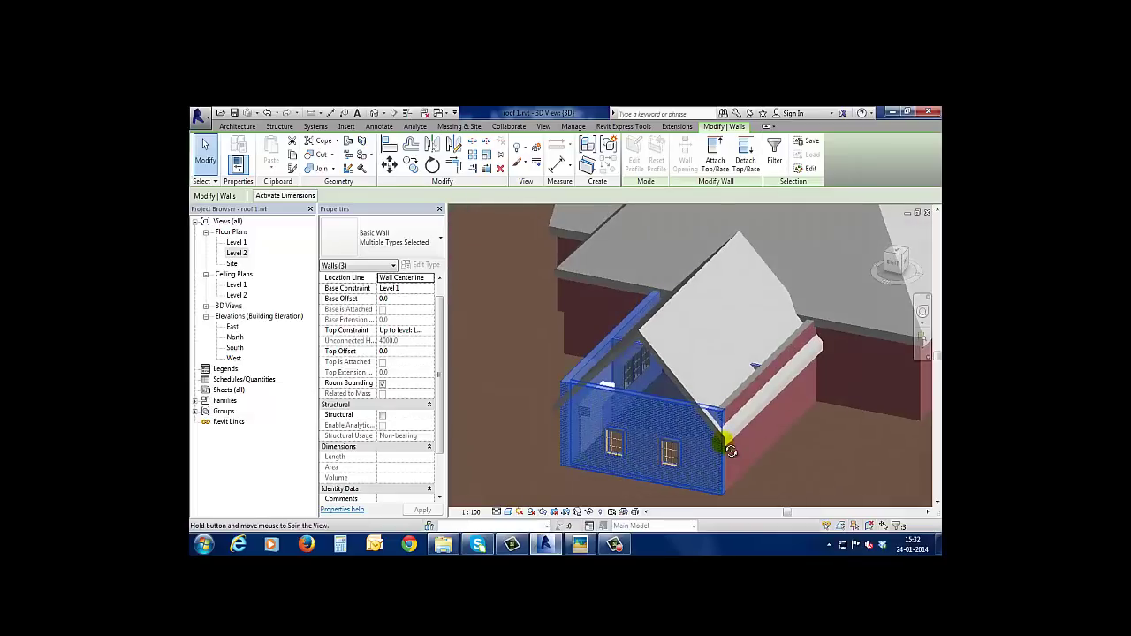
left_click(748, 396, "ctrl")
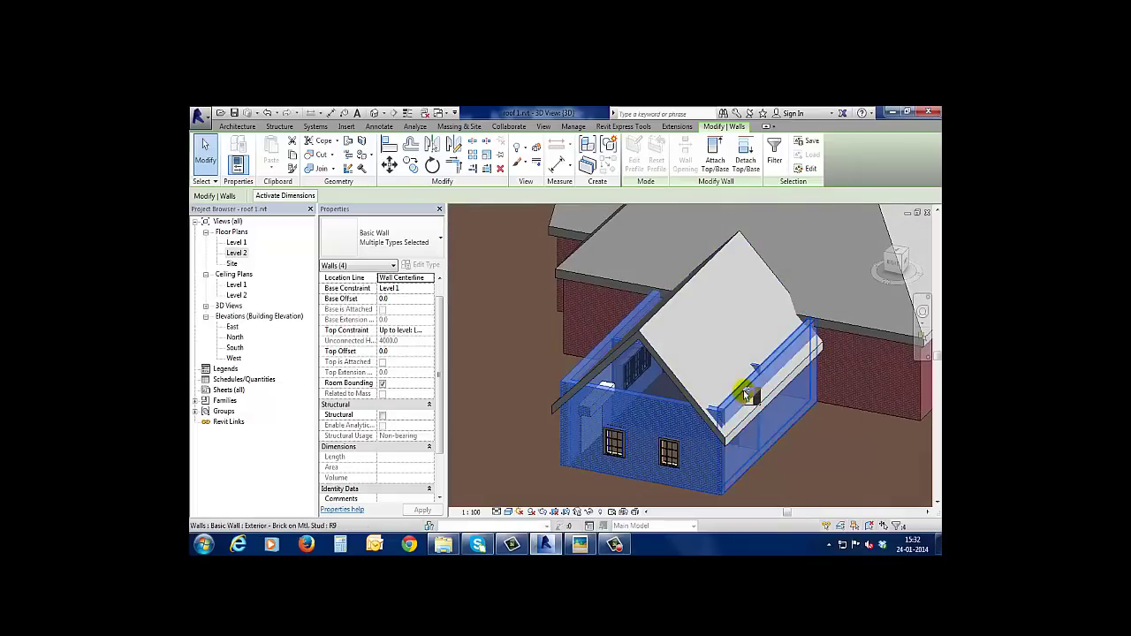
Step: Attach the selected walls' tops to the wing roof and orbit to check them
left_click(713, 156)
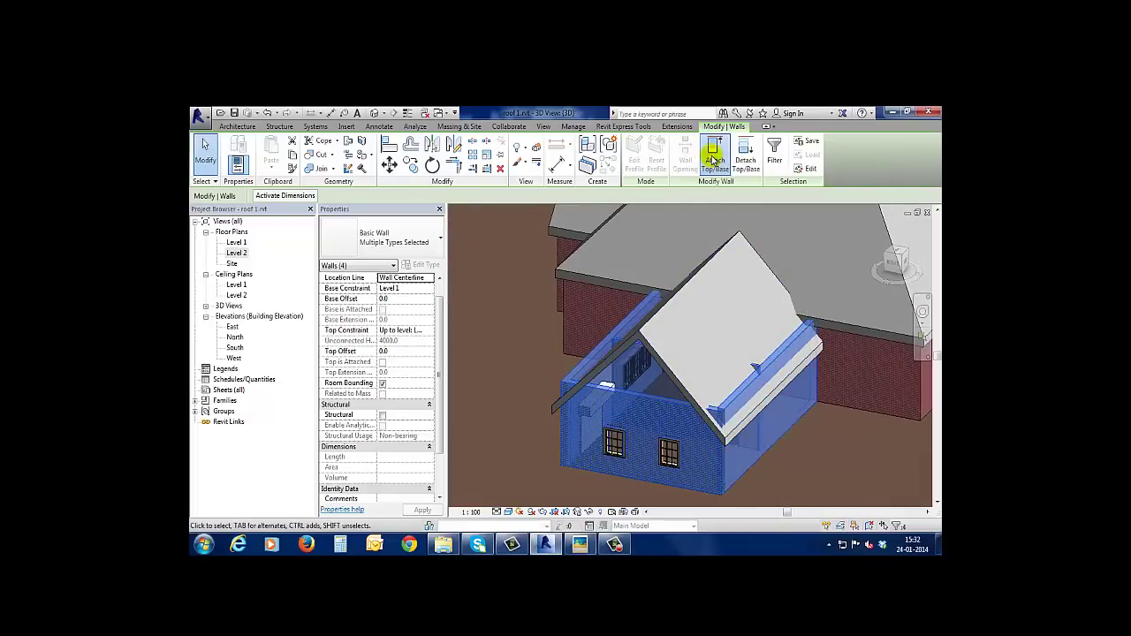
left_click(662, 362)
left_click(822, 458)
middle_click_drag(822, 458, 685, 381, "shift")
Step: Orbit and zoom around the house to inspect both roofs, then open the Level 1 plan
scroll(685, 382, "down", 3)
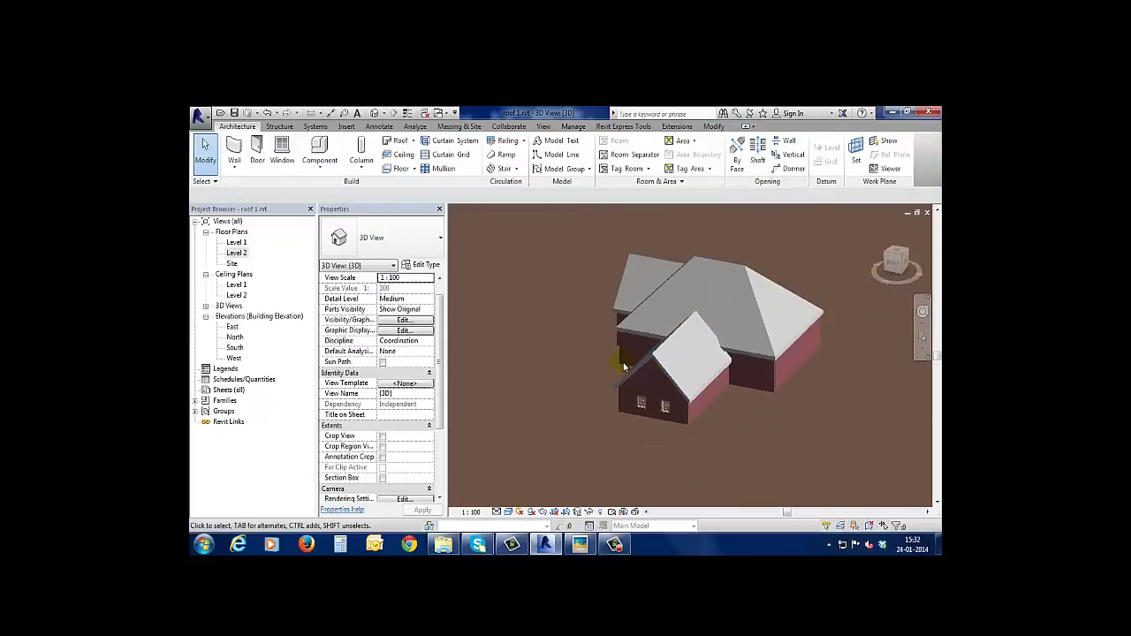
mouse_move(576, 383)
middle_mouse_down("shift")
mouse_move(738, 394)
mouse_move(749, 321)
mouse_move(716, 353)
mouse_move(654, 361)
mouse_move(662, 386)
mouse_move(758, 419)
middle_mouse_up("shift")
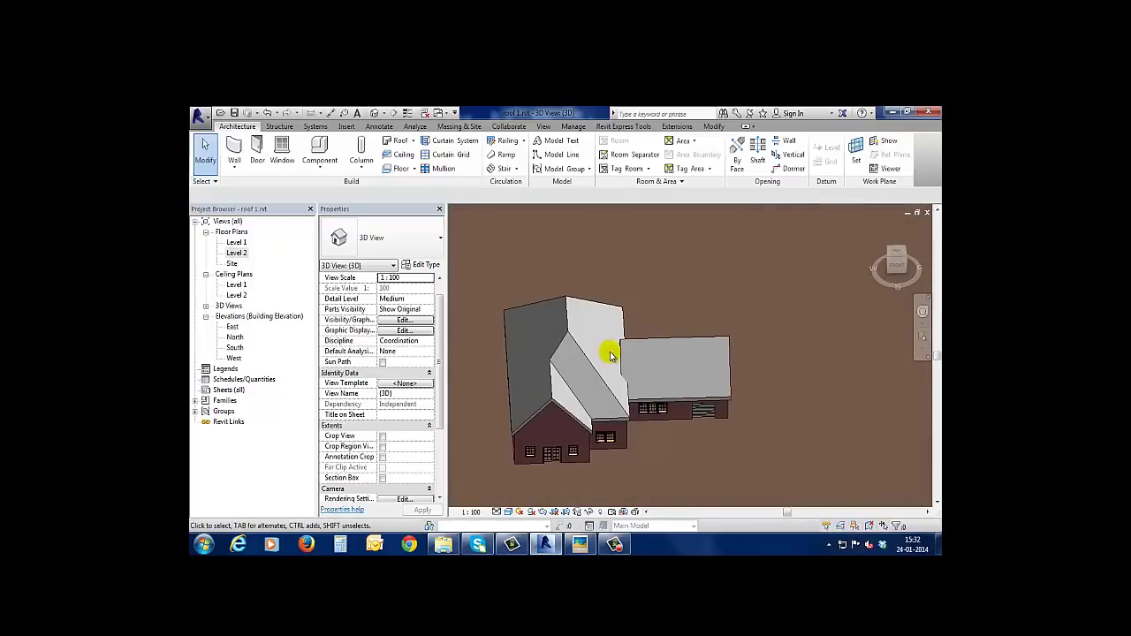
scroll(610, 355, "up", 5)
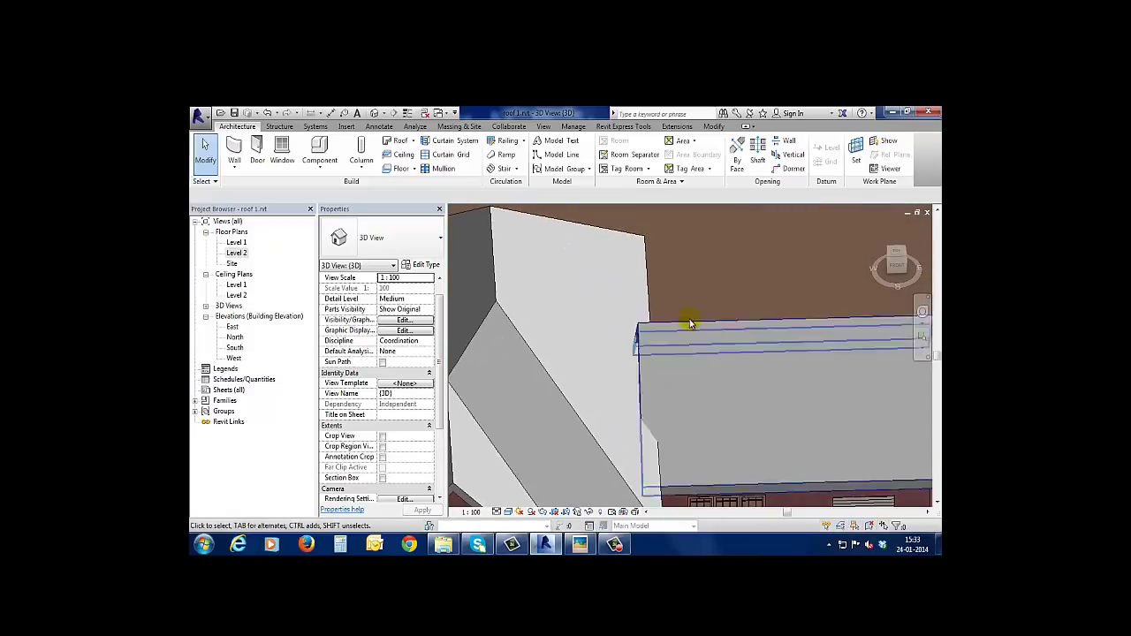
scroll(691, 324, "down", 5)
middle_click_drag(694, 428, 774, 422, "shift")
scroll(771, 419, "down", 5)
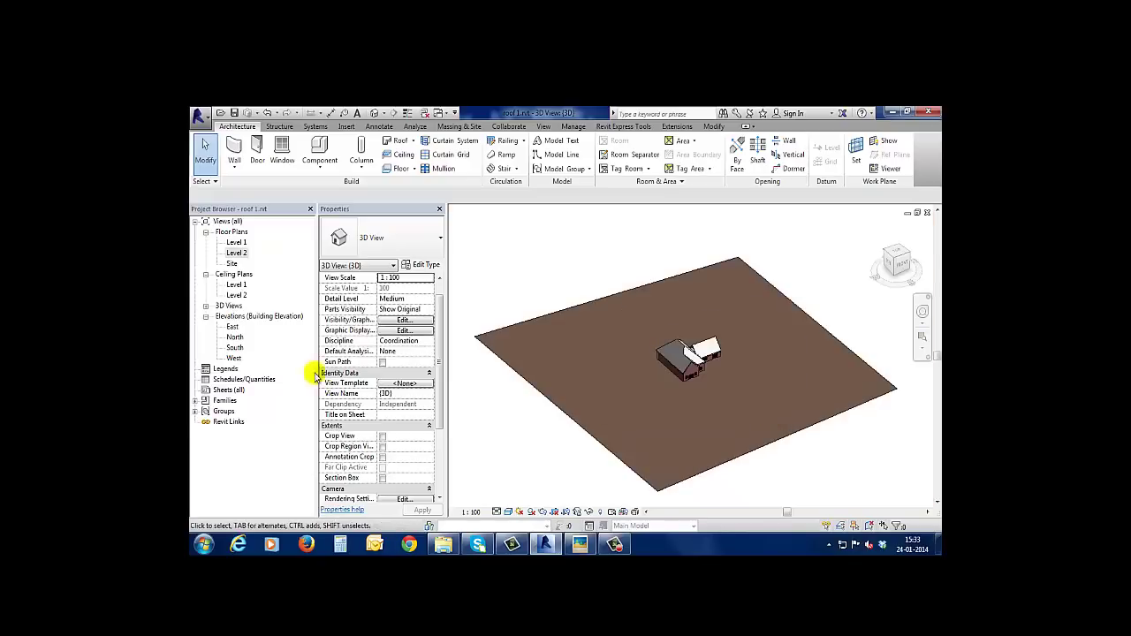
double_click(237, 243)
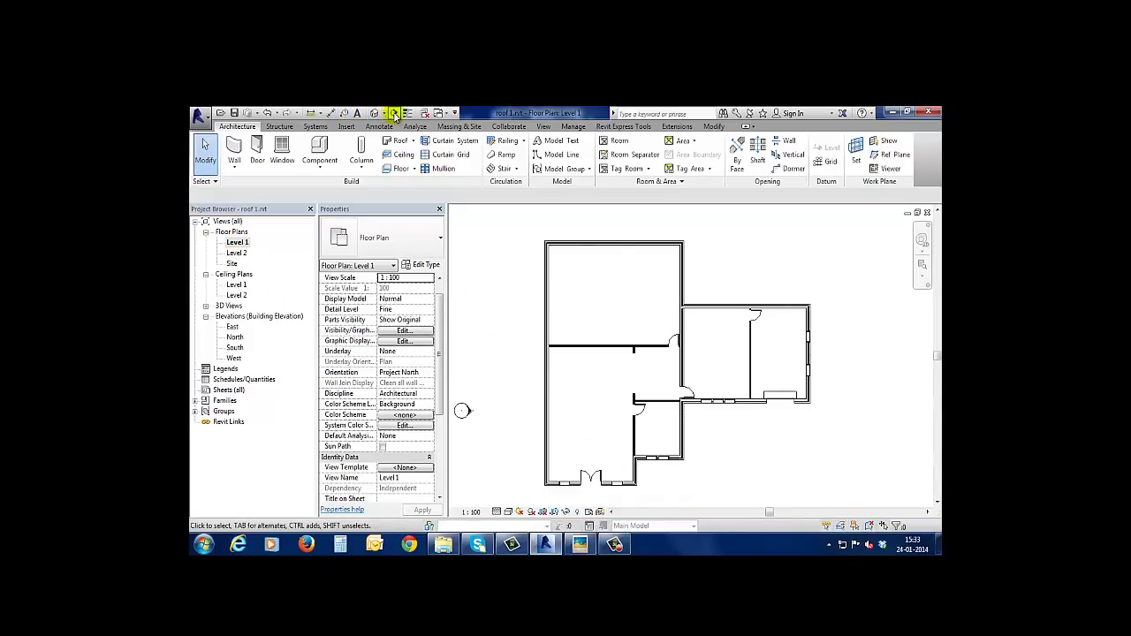
Step: Draw a building section line across the house and go to the Section 1 view
left_click(395, 113)
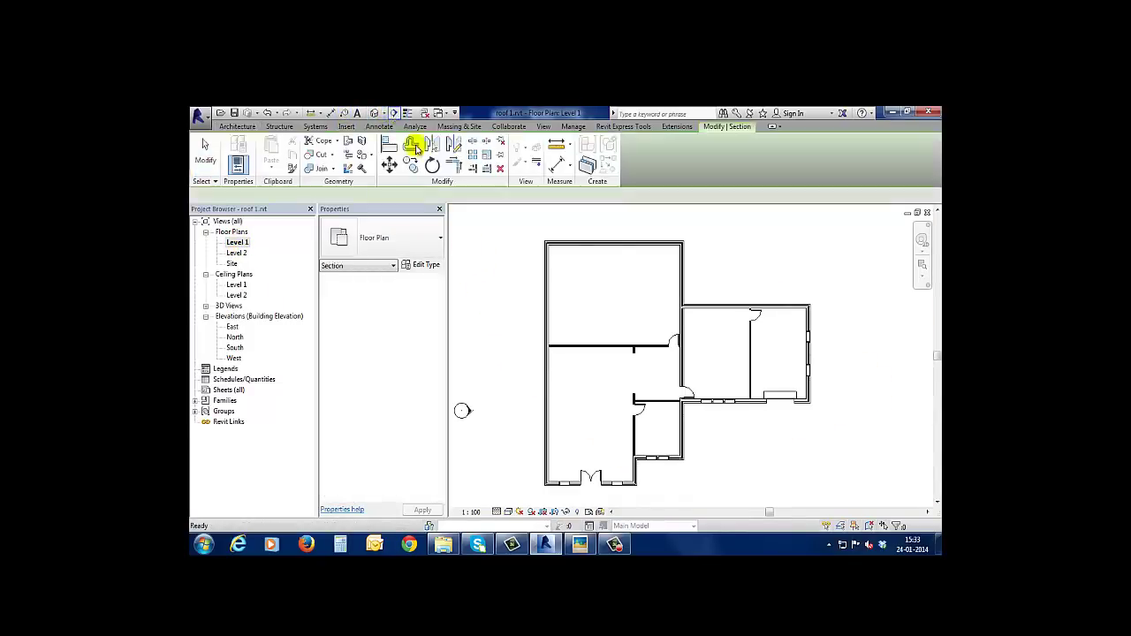
left_click(507, 357)
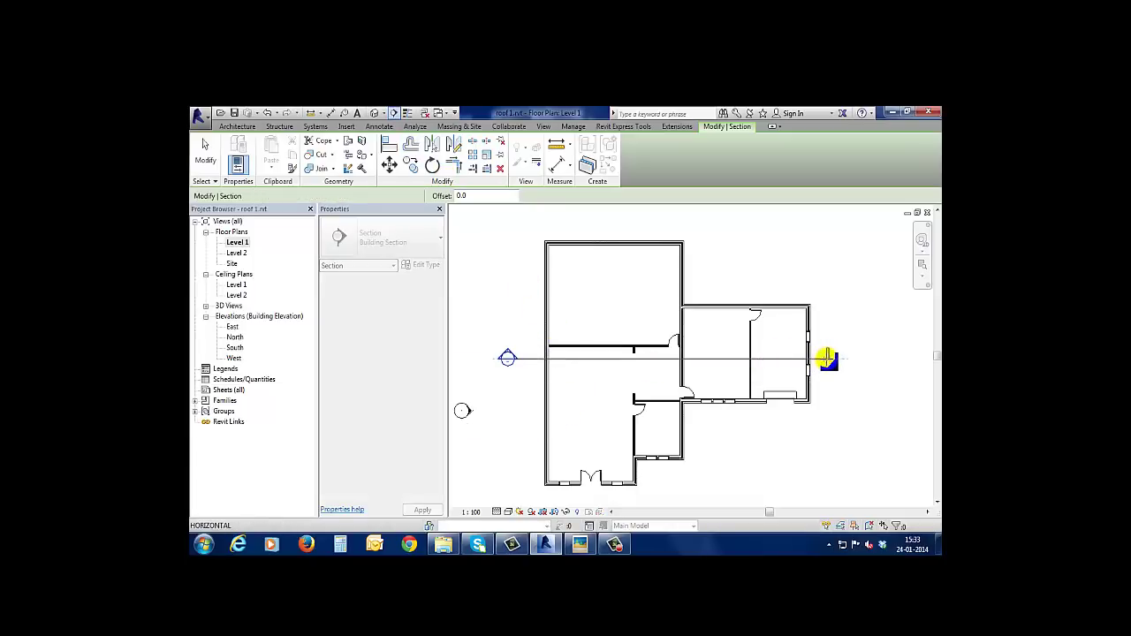
left_click(834, 360)
right_click(783, 361)
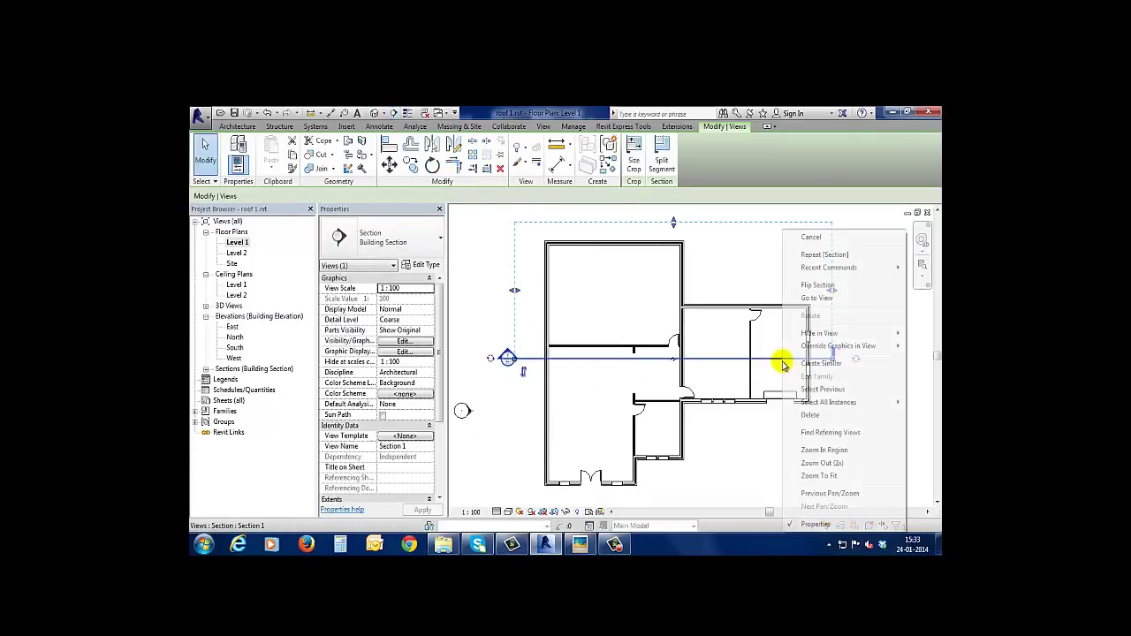
left_click(816, 298)
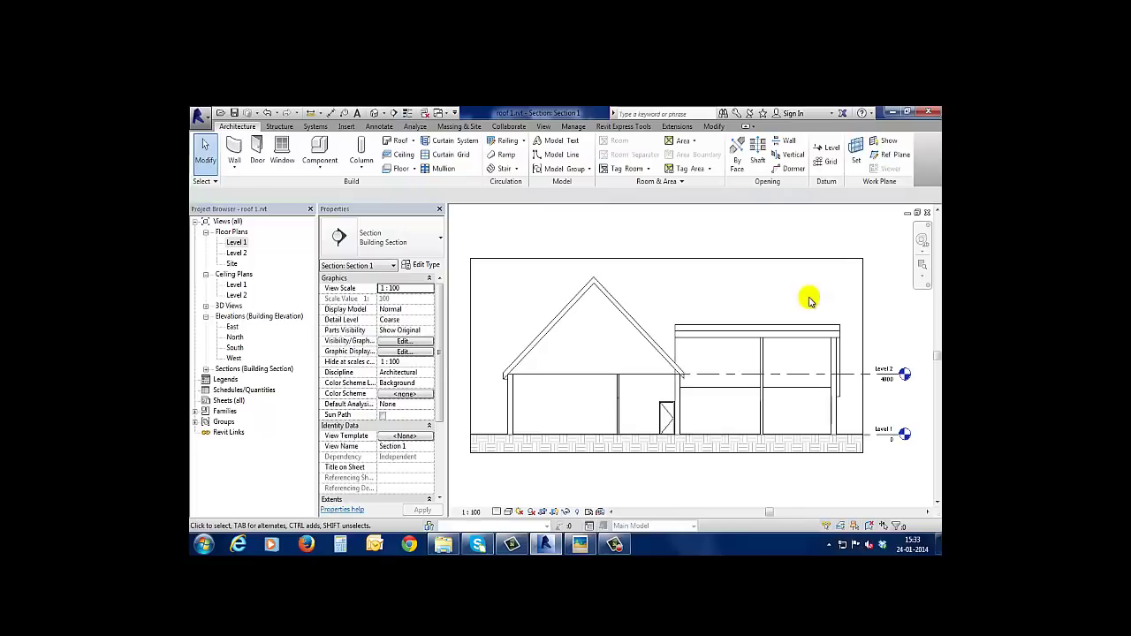
Step: Return to the default 3D view and zoom in on the two roofs
left_click(375, 113)
scroll(745, 399, "up", 2)
scroll(745, 399, "up", 2)
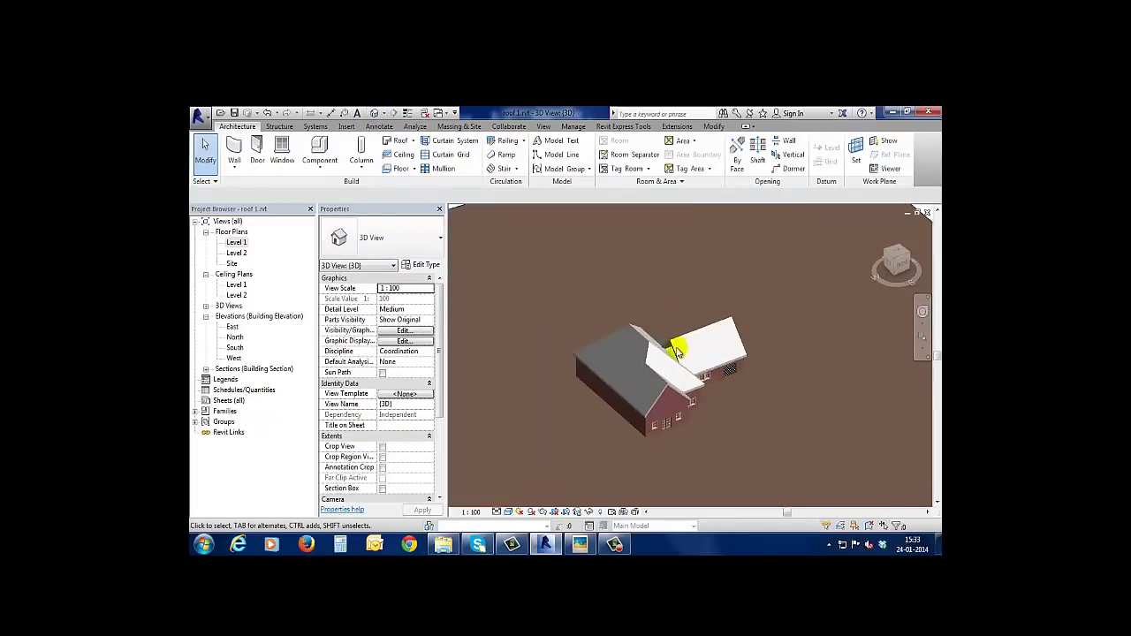
scroll(682, 330, "up", 3)
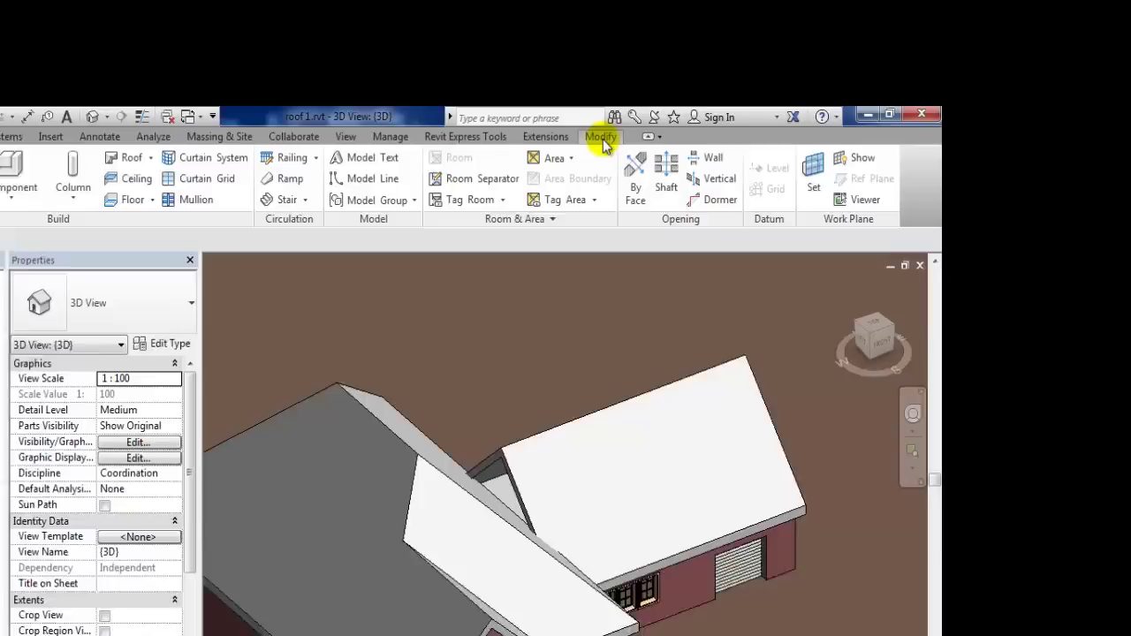
left_click(714, 127)
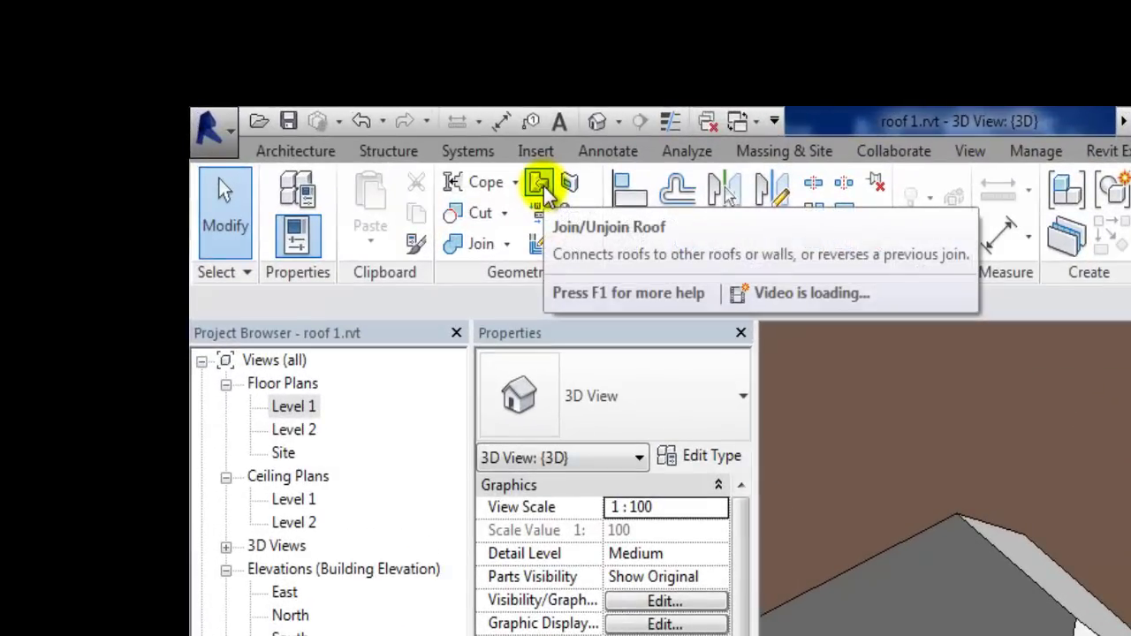
Step: Join the wing roof's end edge into the sloping face of the main roof
left_click(541, 186)
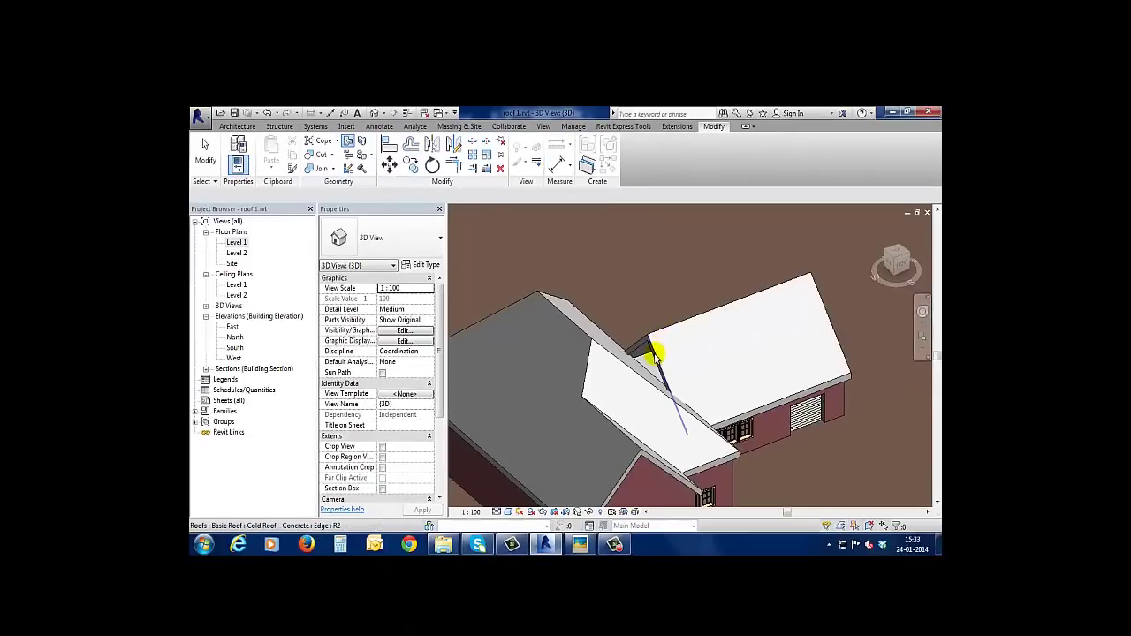
left_click(655, 356)
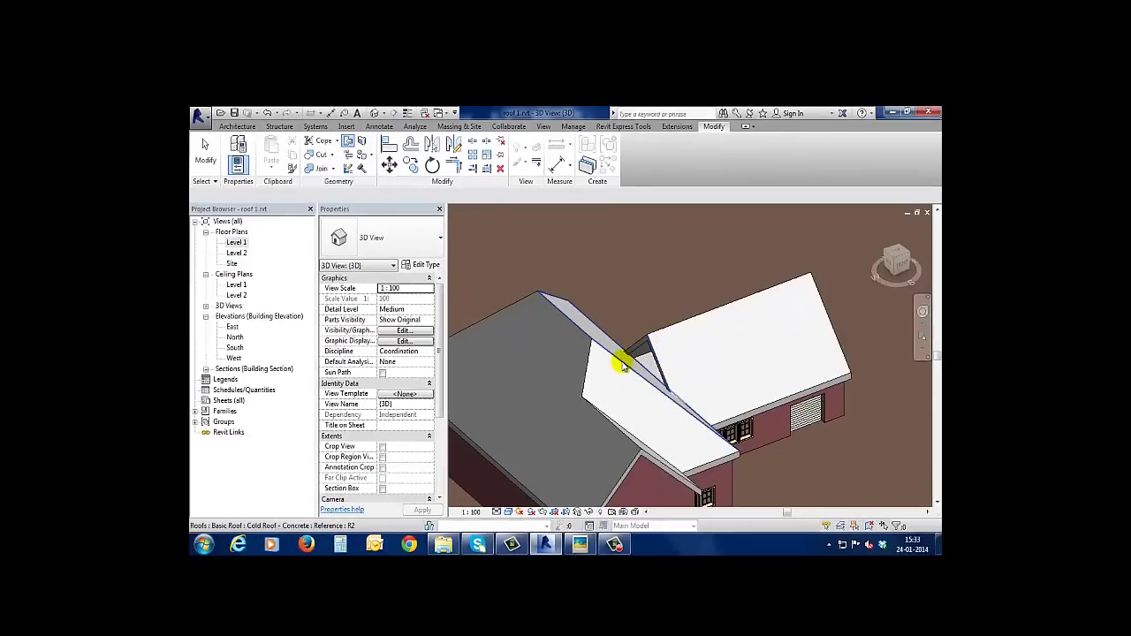
left_click(623, 364)
scroll(627, 308, "down", 2)
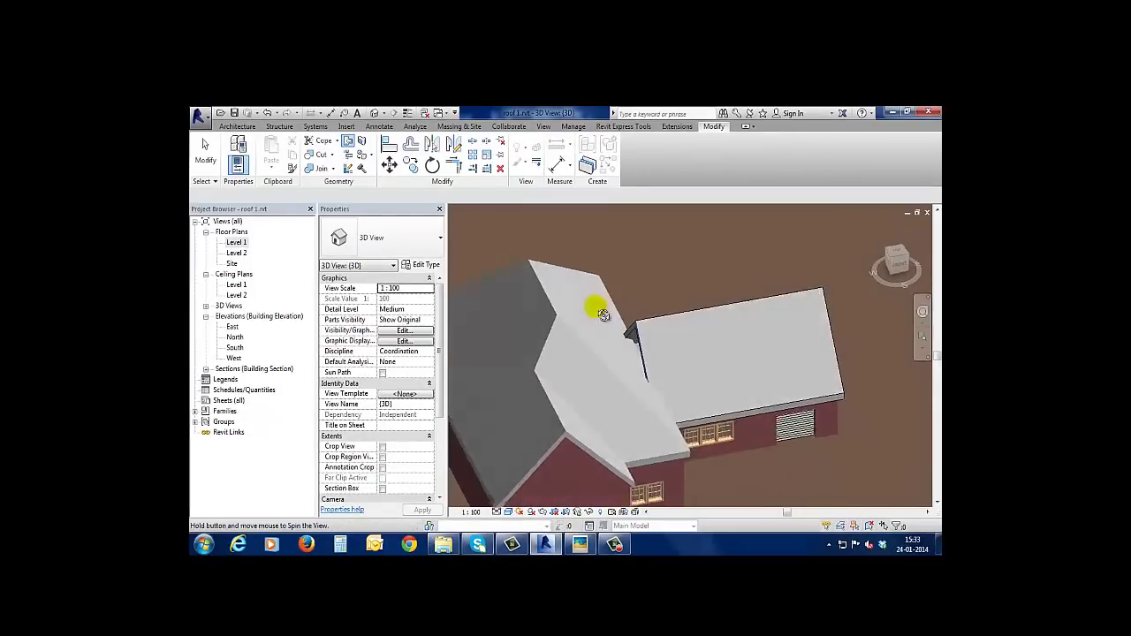
scroll(599, 303, "down", 4)
scroll(724, 355, "up", 3)
scroll(671, 340, "up", 3)
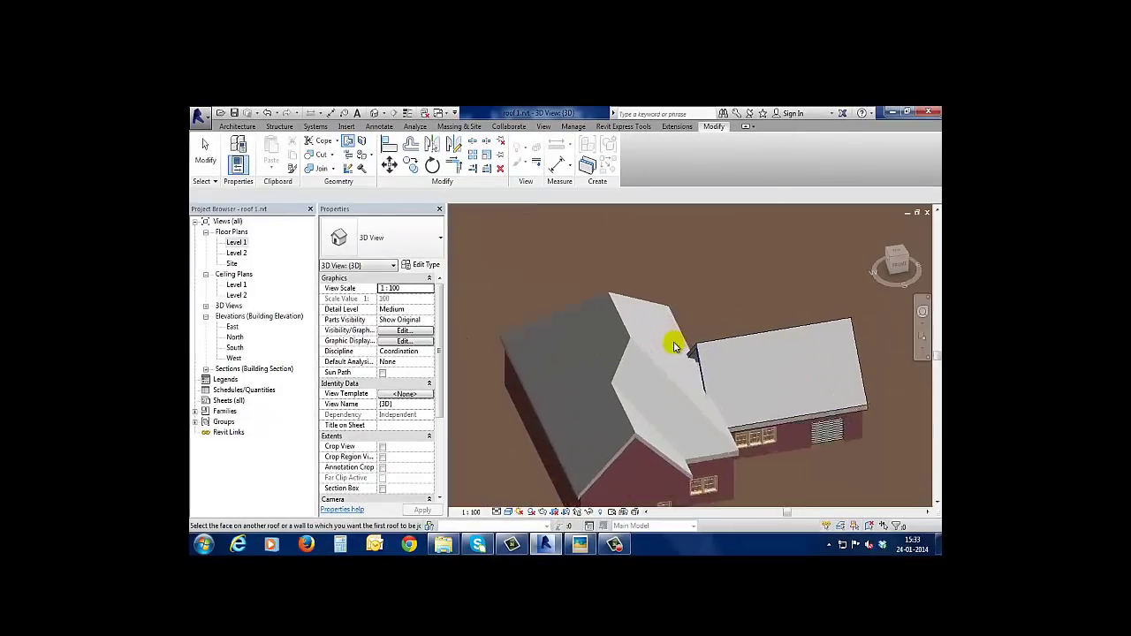
left_click(668, 382)
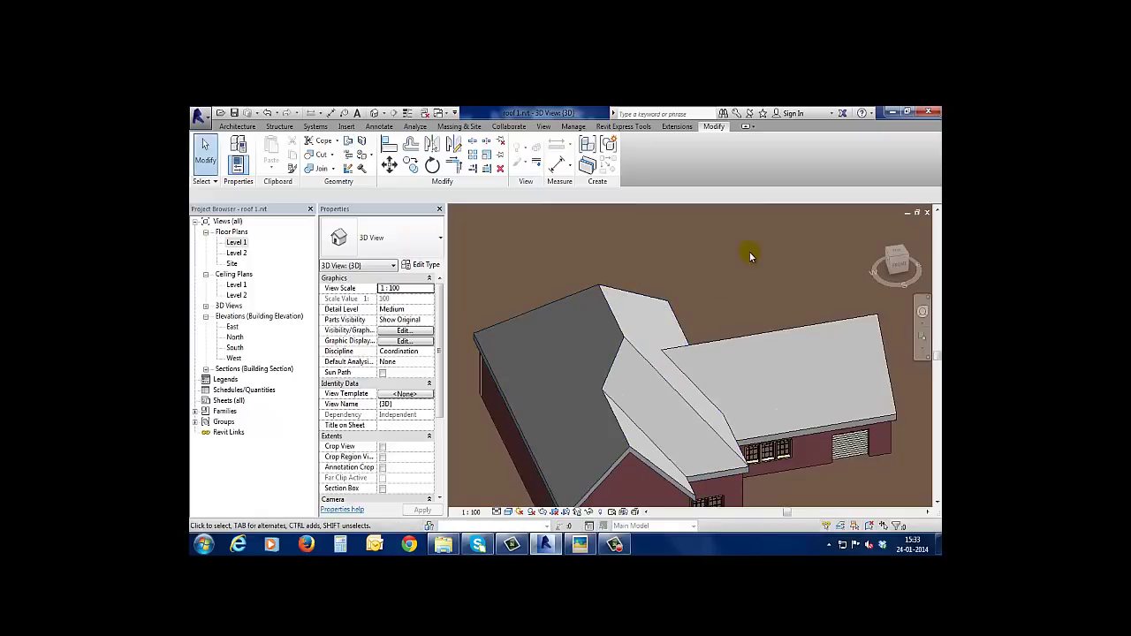
Step: Orbit to a top-down view and select each roof to check the junction
scroll(760, 353, "down", 5)
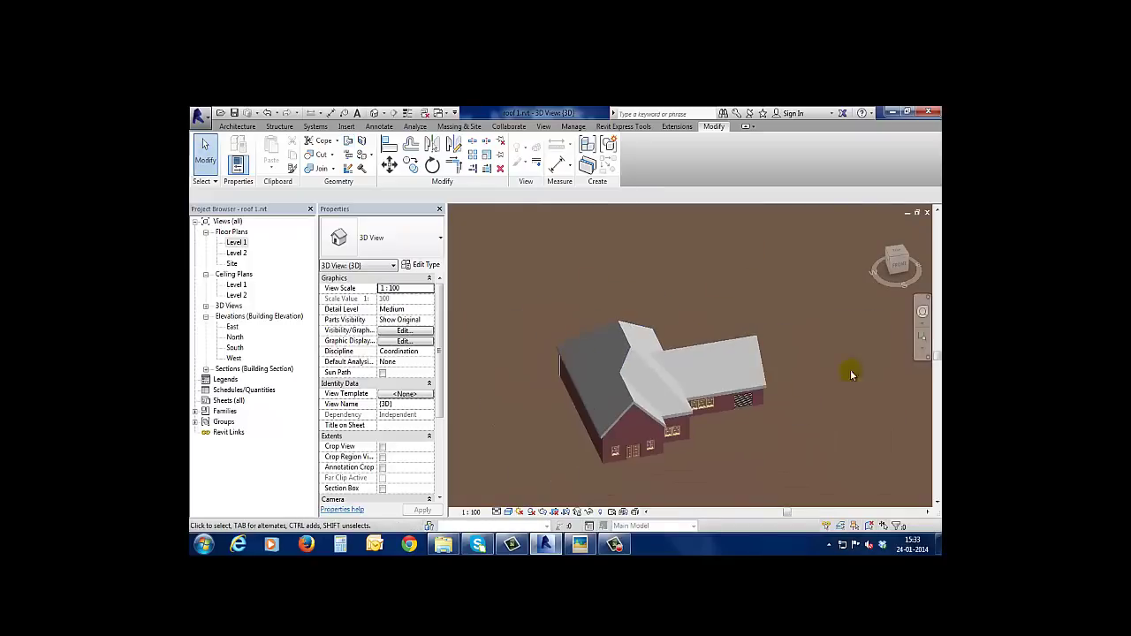
middle_click_drag(797, 327, 766, 412, "shift")
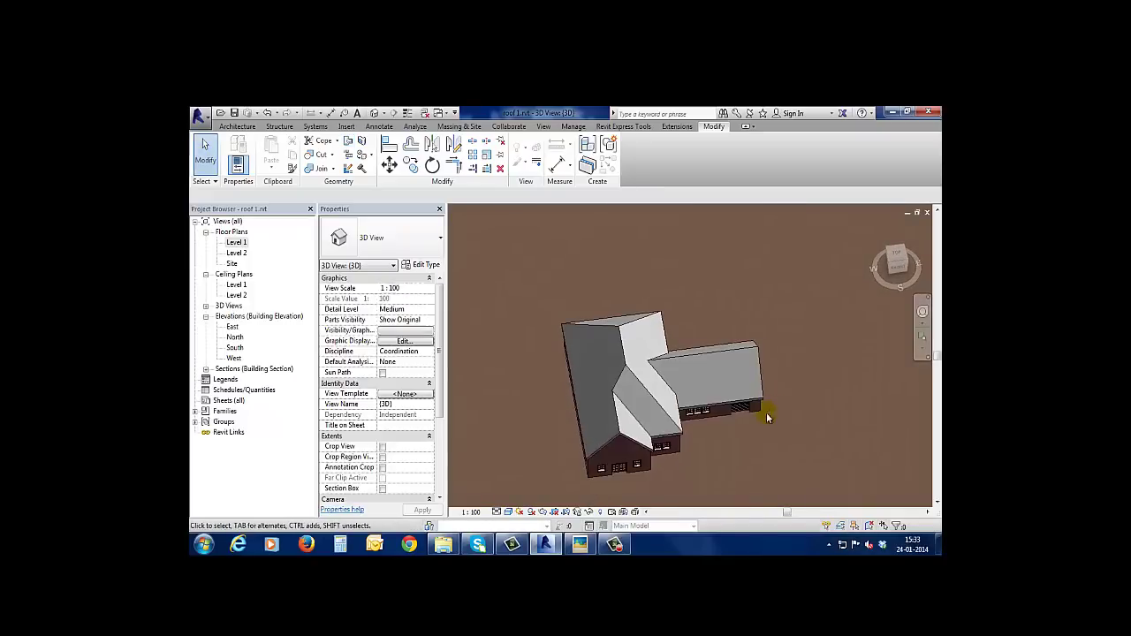
scroll(682, 369, "up", 3)
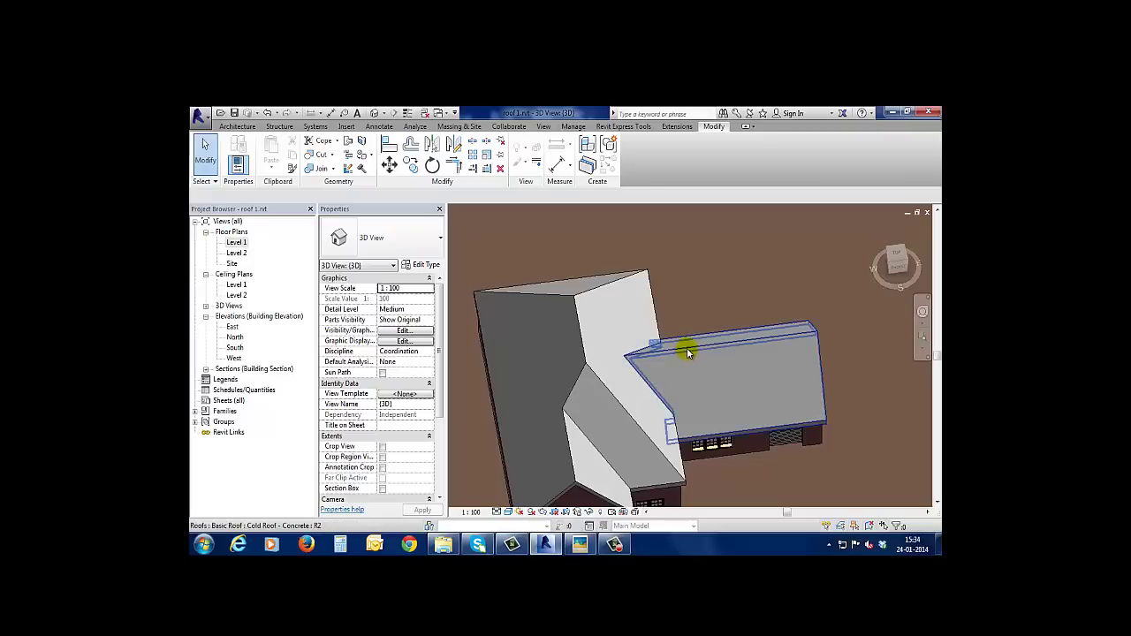
left_click(683, 350)
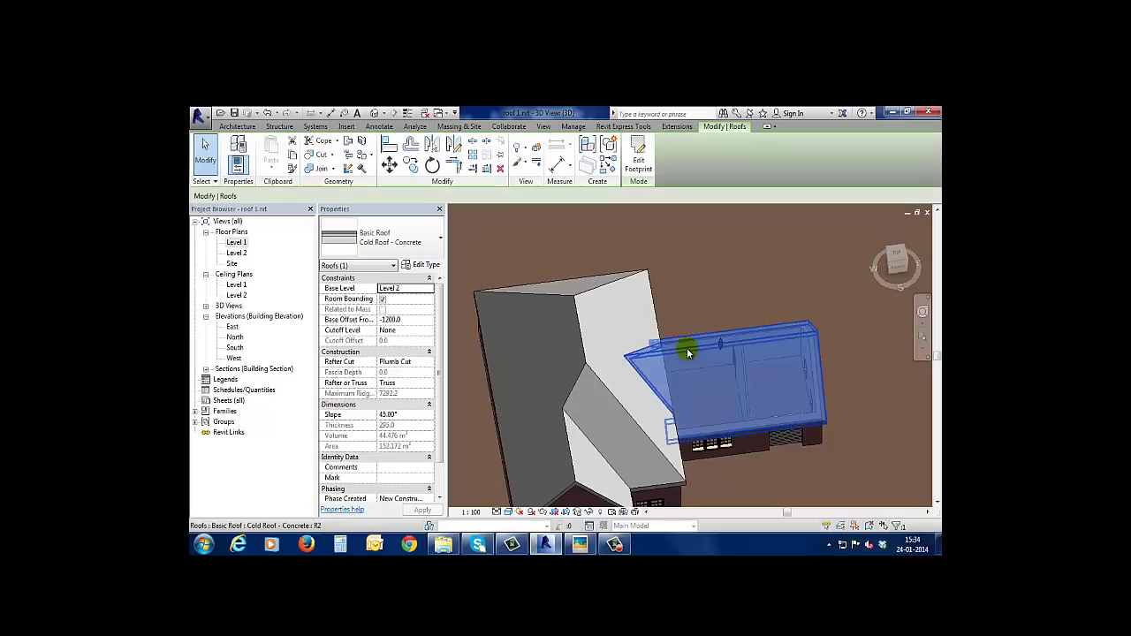
left_click(583, 347)
left_click(681, 292)
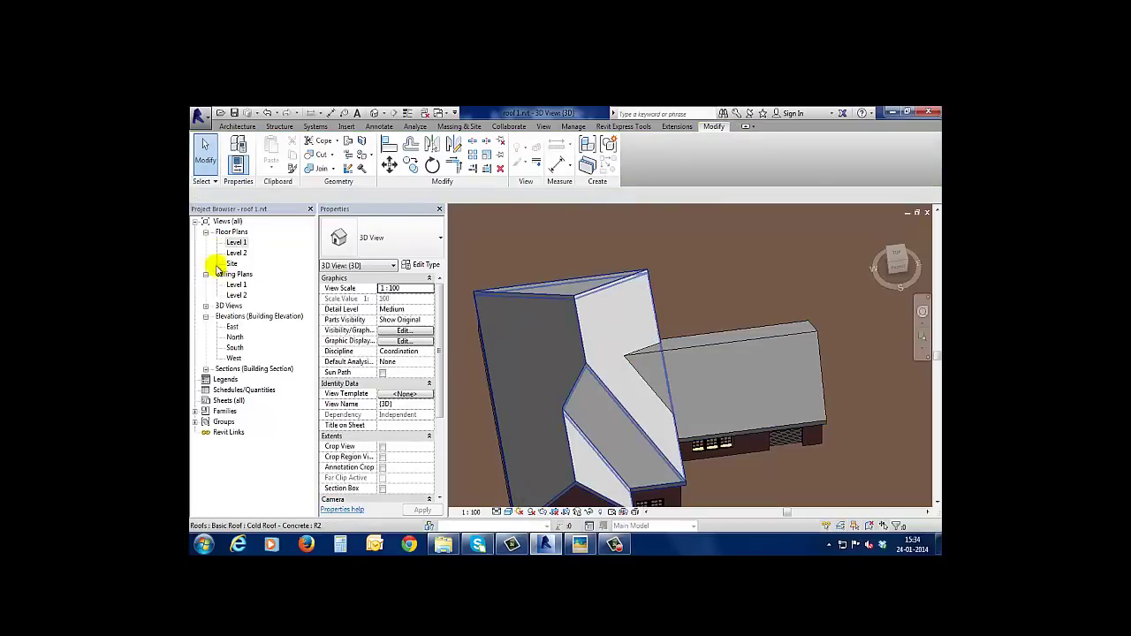
Step: From the Level 1 plan, go to the Section 1 view and fit it to the window
double_click(235, 243)
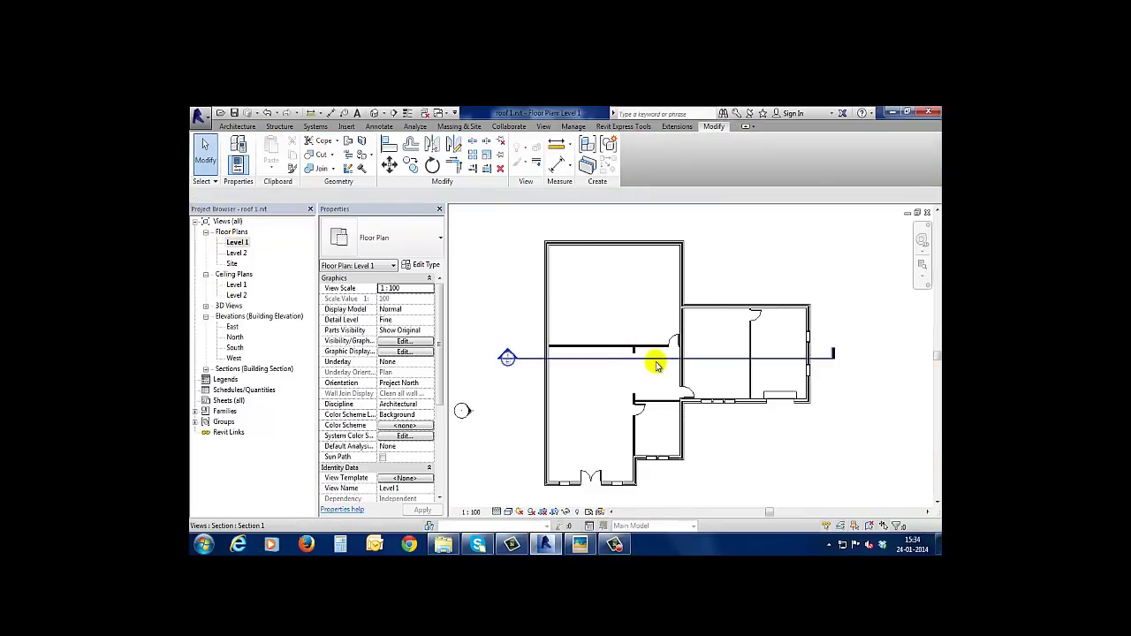
left_click(656, 362)
right_click(657, 362)
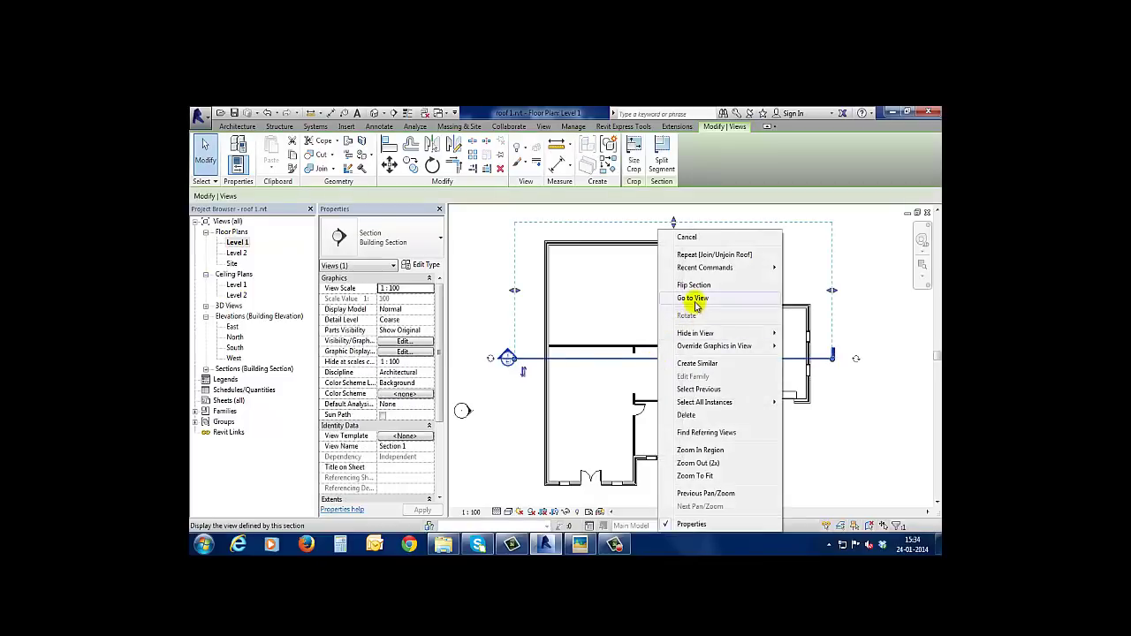
left_click(696, 298)
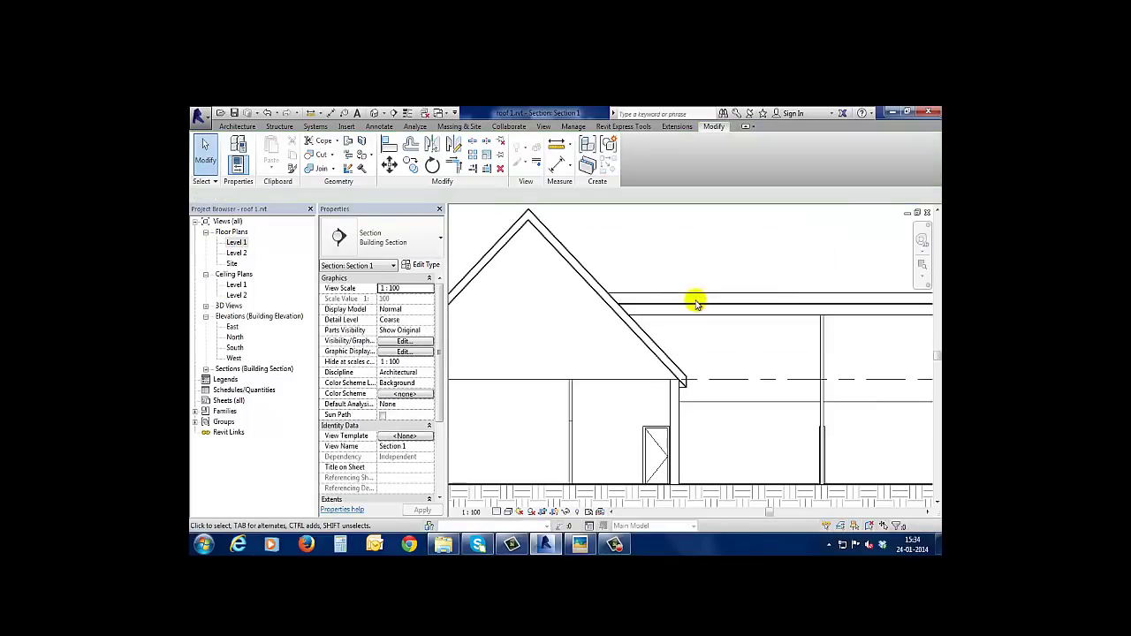
left_click(652, 358)
left_click(692, 280)
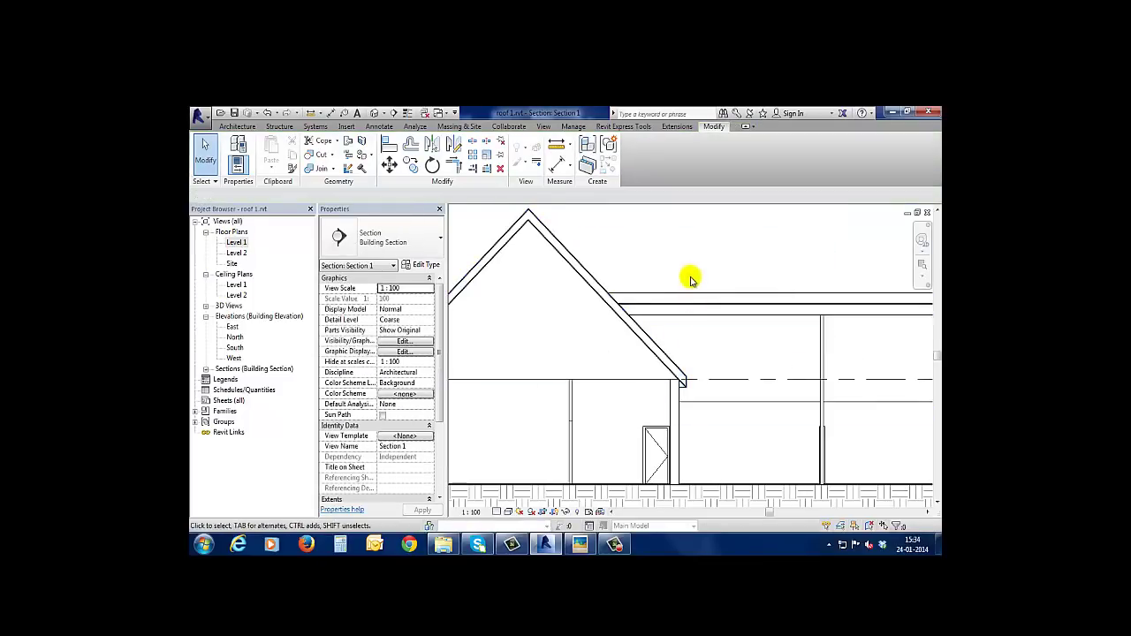
key("z")
key("f")
Step: Set the section to Fine detail, zoom into the eave, and select the main roof
left_click(500, 513)
left_click(508, 503)
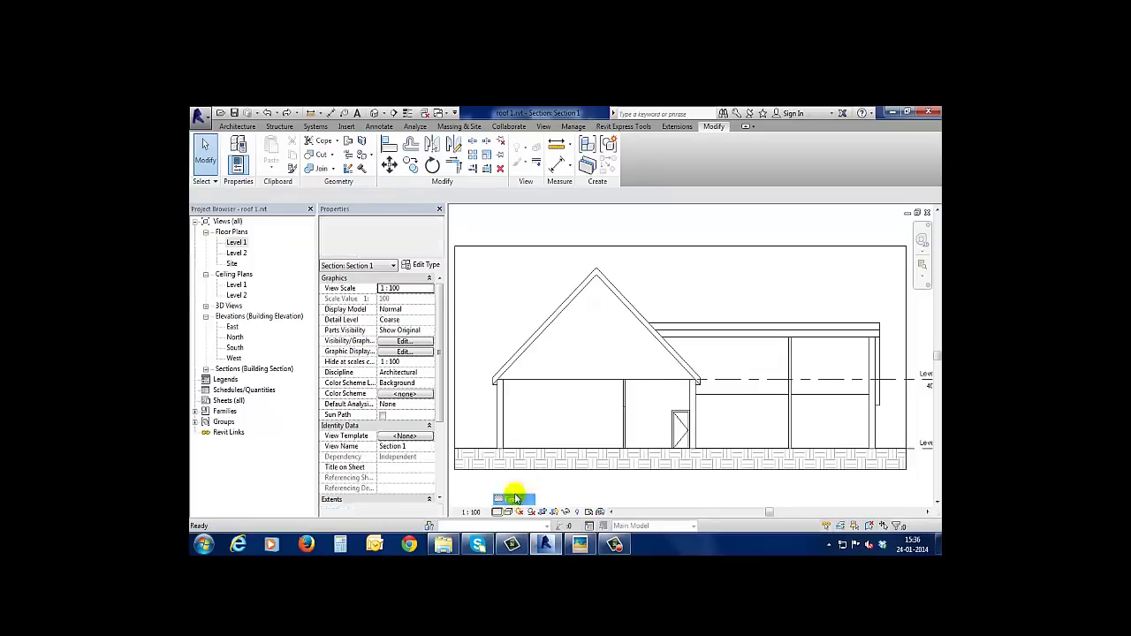
scroll(686, 353, "up", 2)
scroll(697, 347, "up", 2)
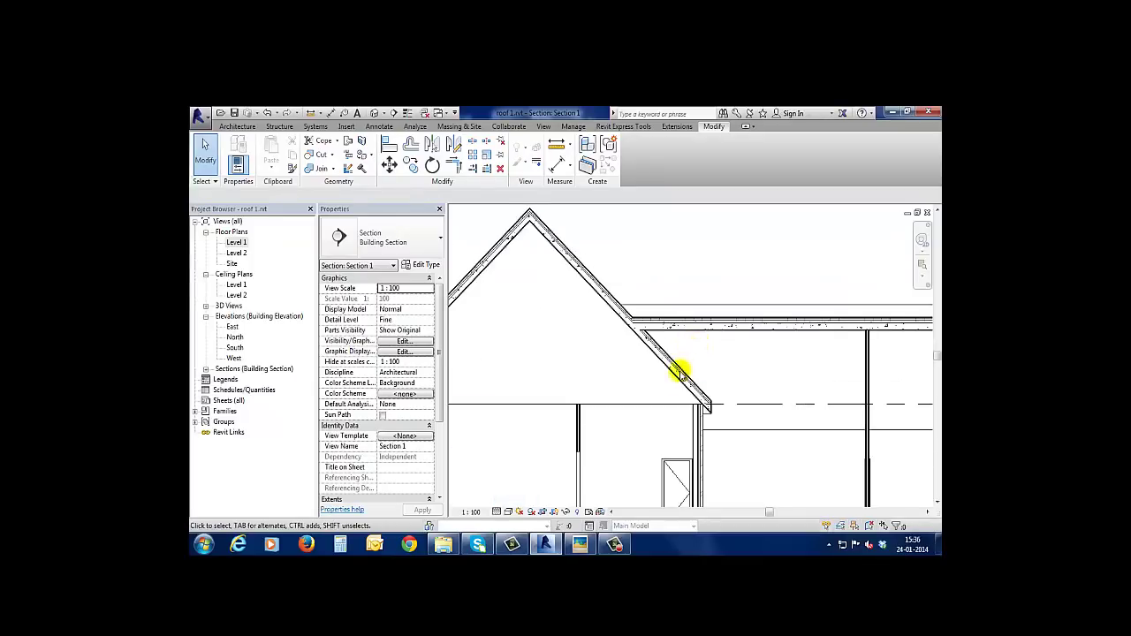
scroll(669, 311, "up", 3)
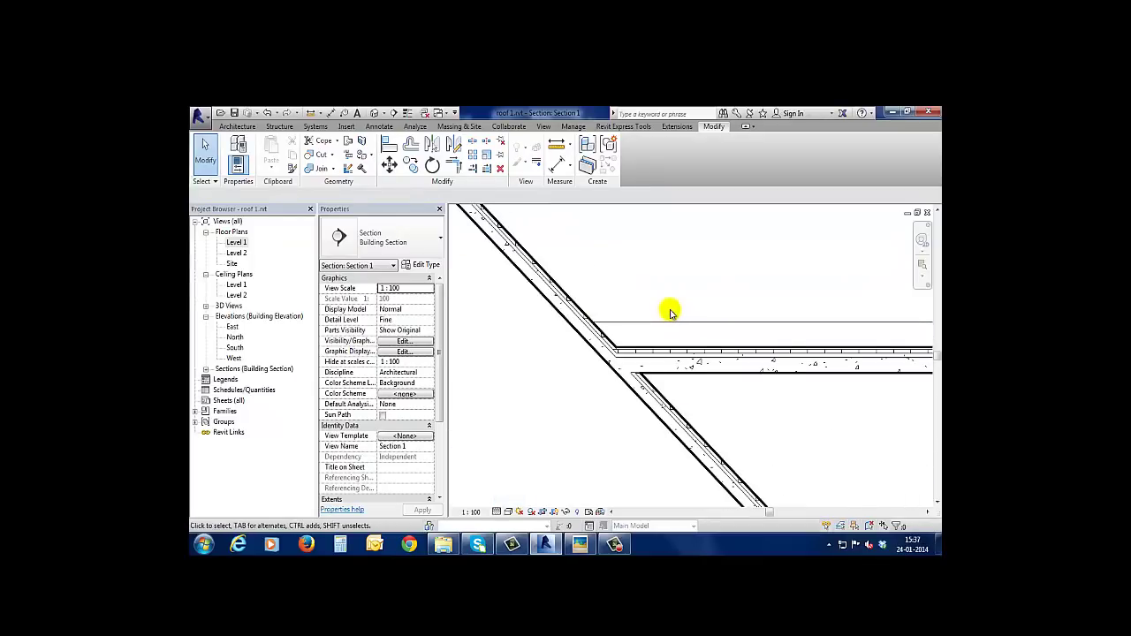
left_click(583, 311)
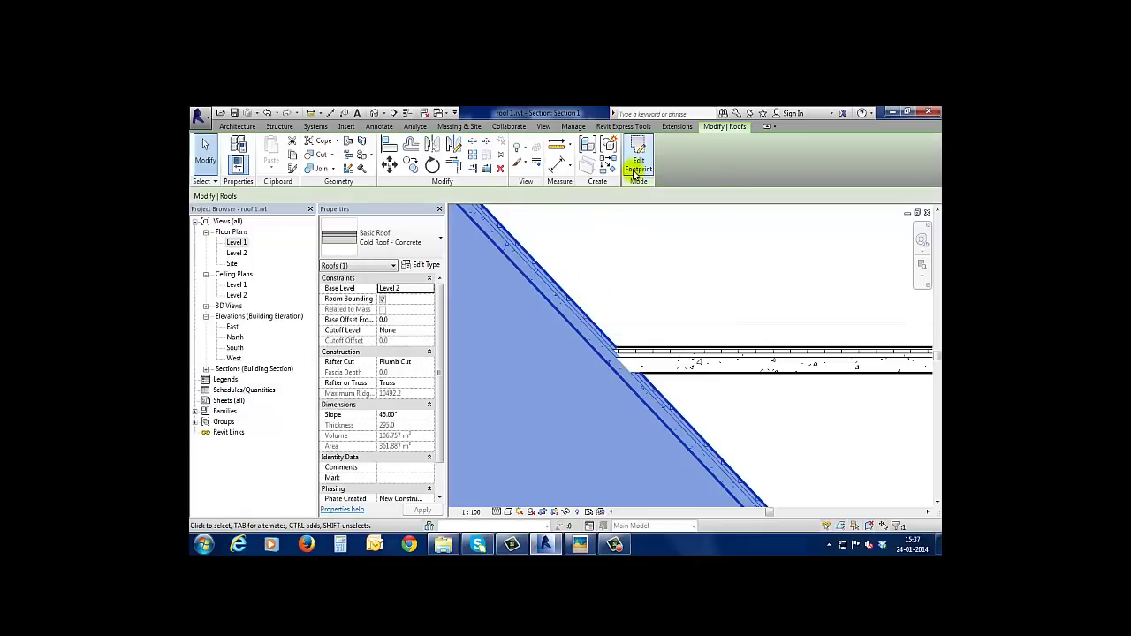
Step: Edit the main roof footprint in the Site plan and split its diagonal boundary at the wing junction
left_click(637, 168)
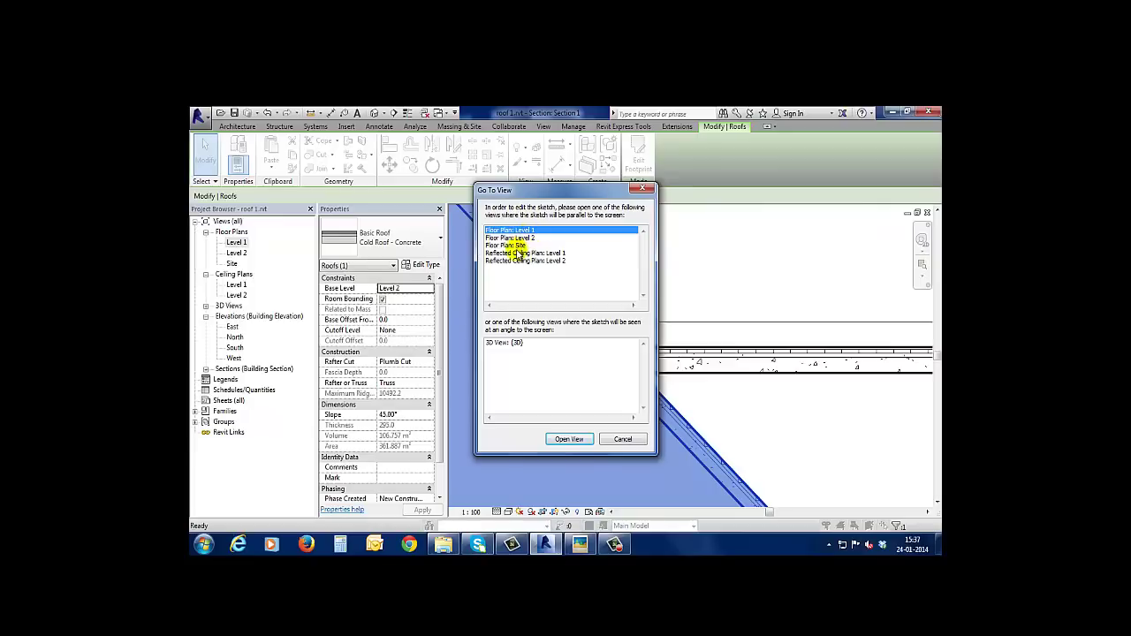
left_click(517, 245)
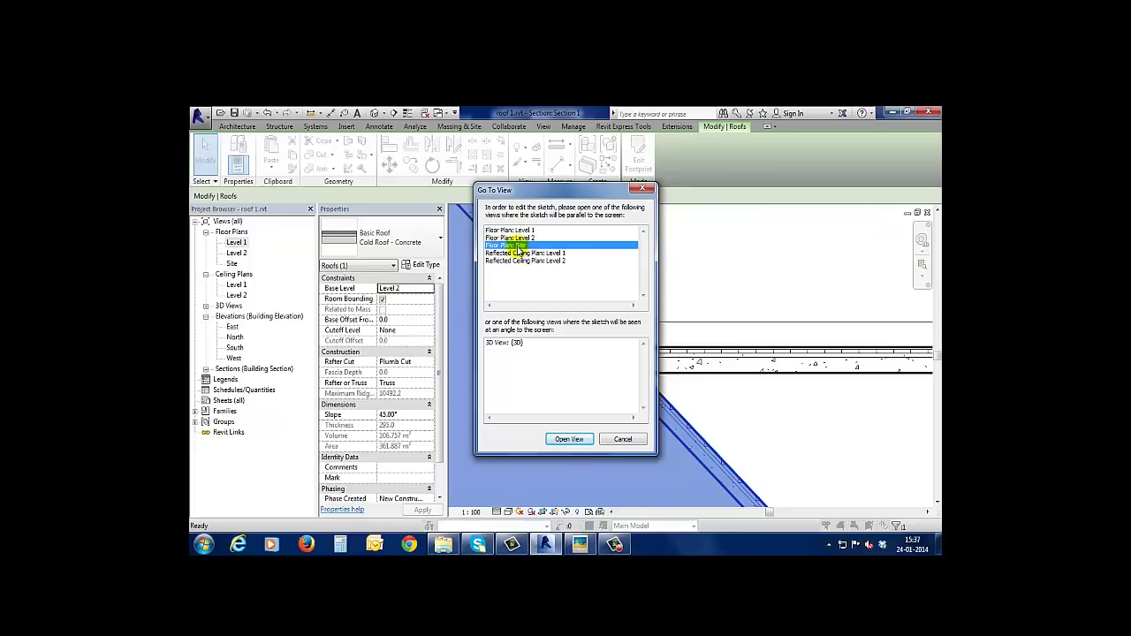
left_click(570, 439)
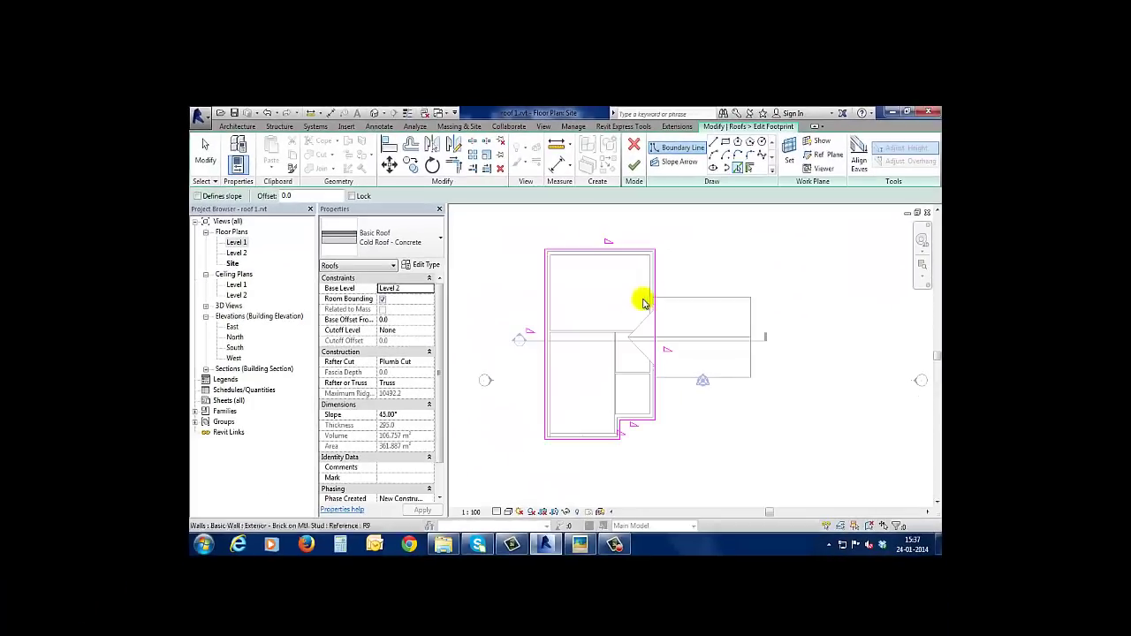
left_click(642, 327)
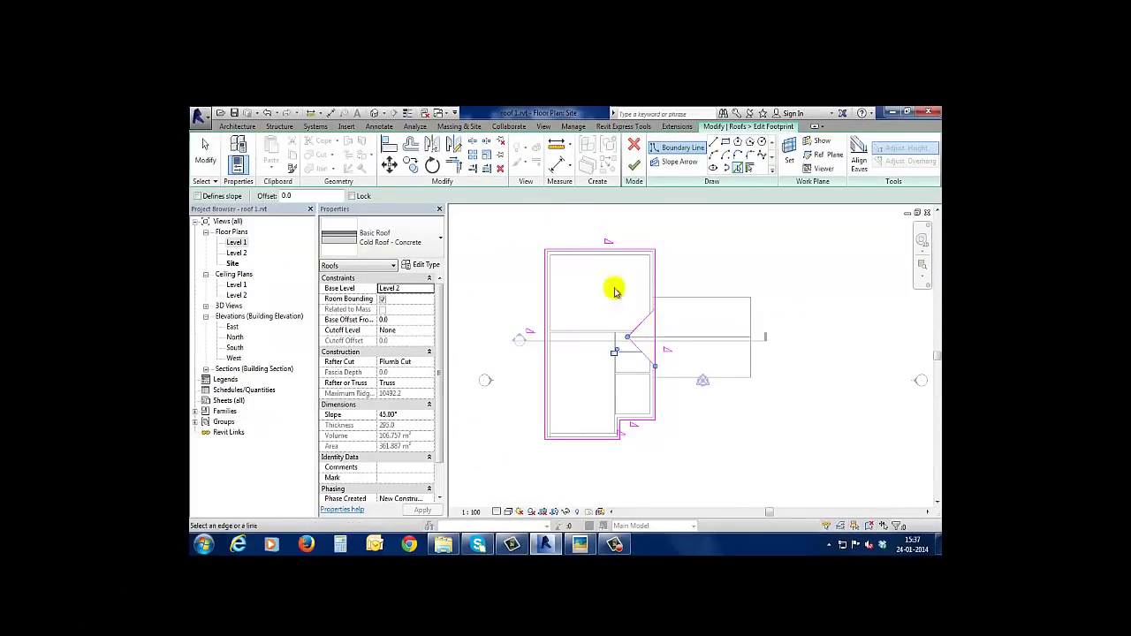
left_click(473, 144)
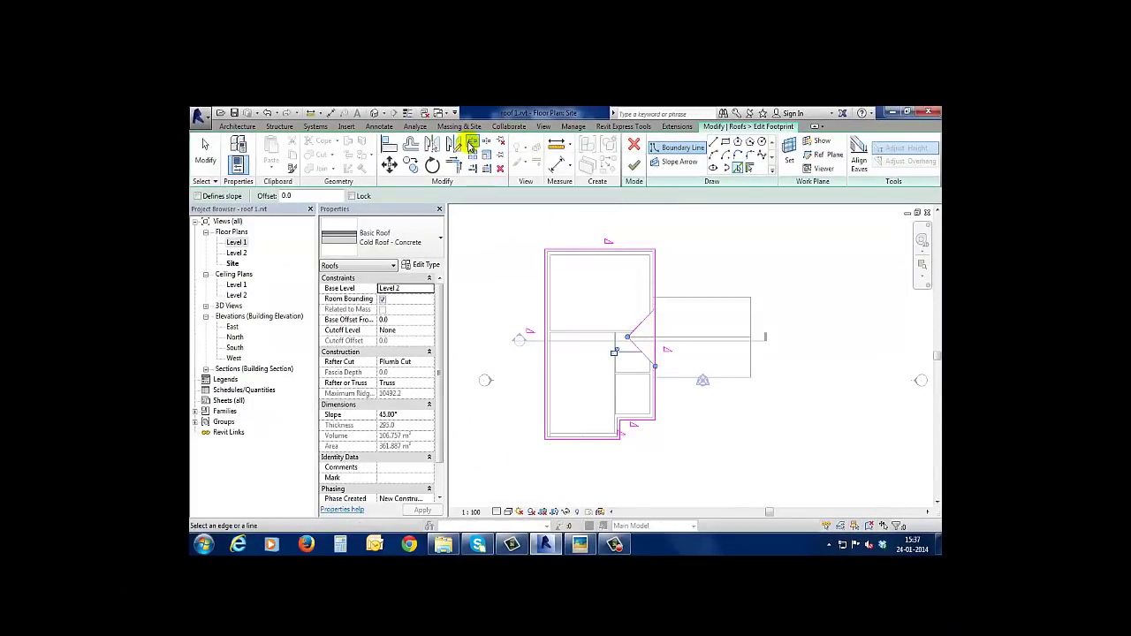
left_click(655, 330)
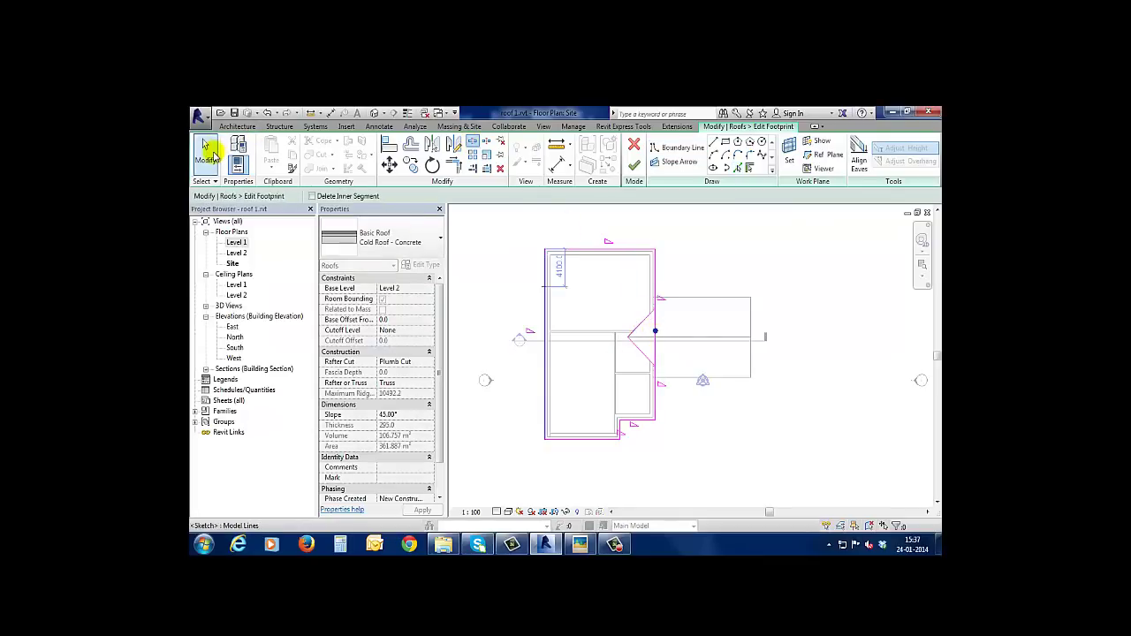
left_click(211, 154)
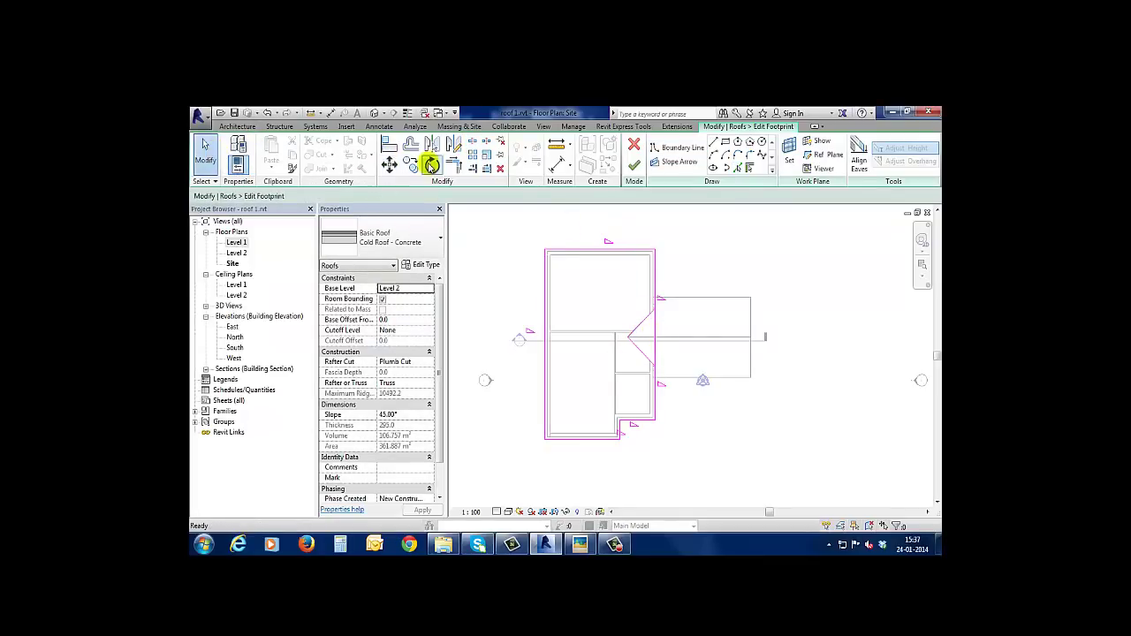
Step: Trim the footprint lines into corners forming a V notch, then finish the footprint
left_click(452, 165)
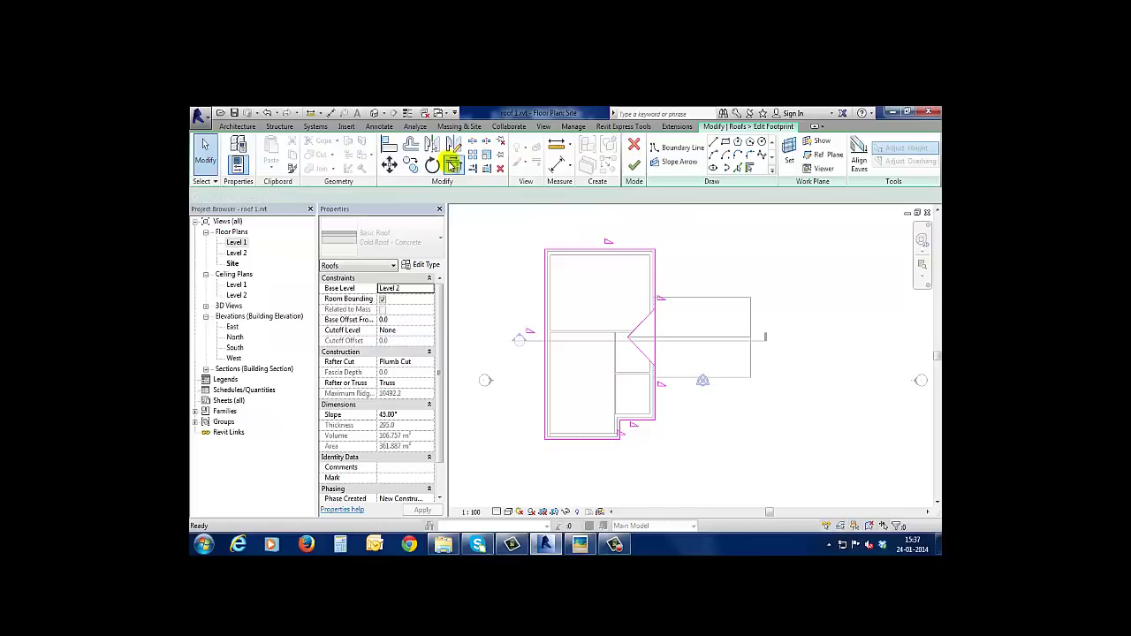
left_click(654, 297)
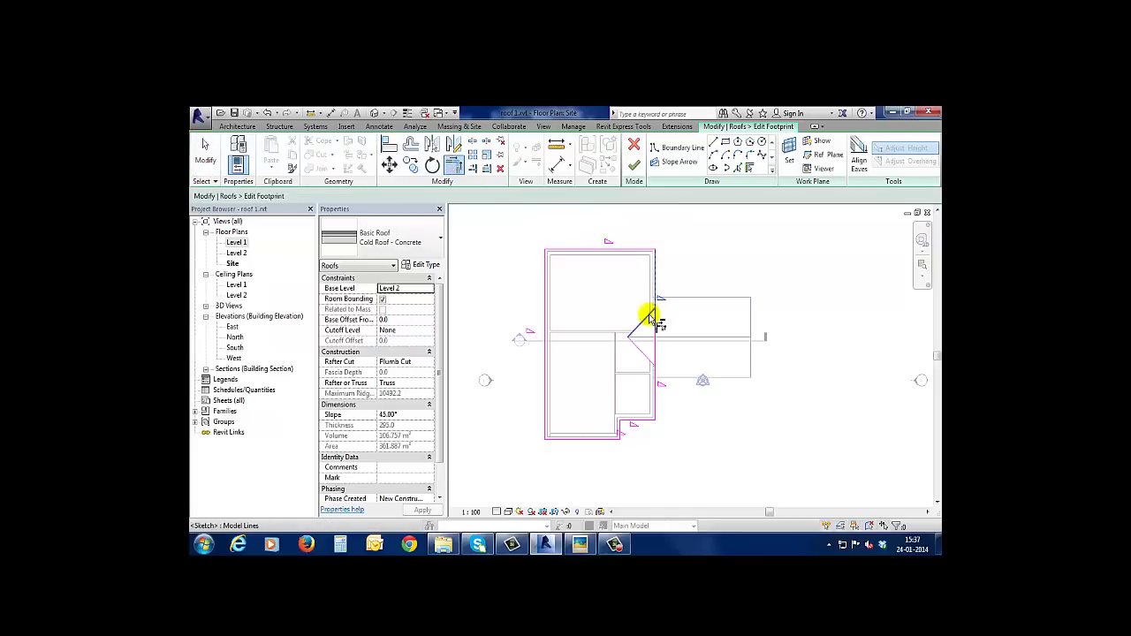
left_click(656, 339)
left_click(649, 363)
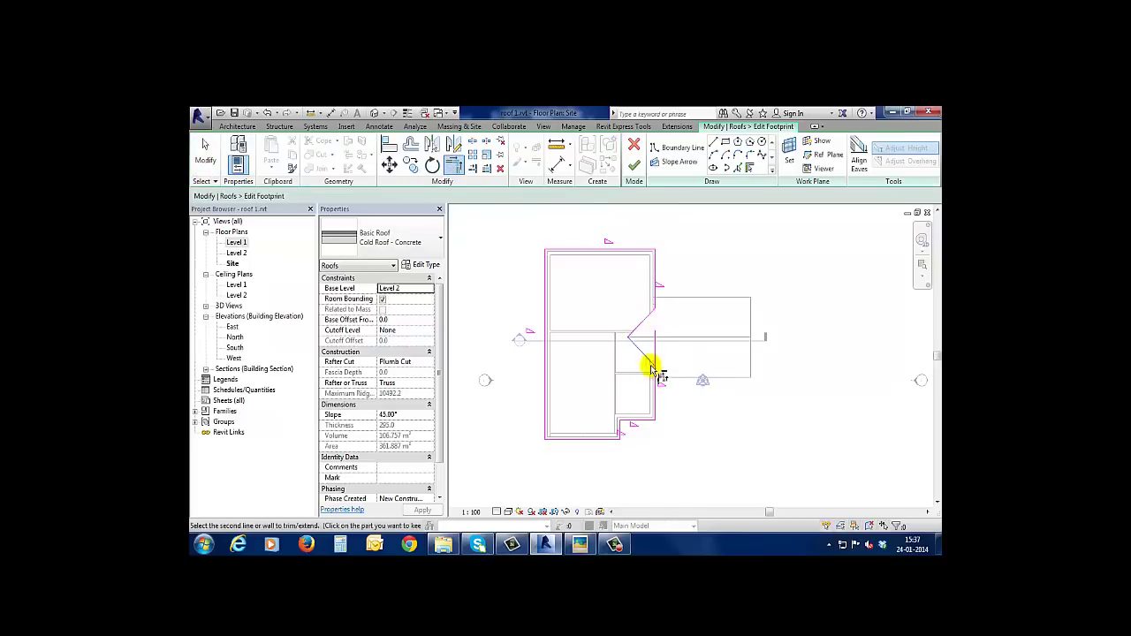
left_click(656, 375)
left_click(631, 168)
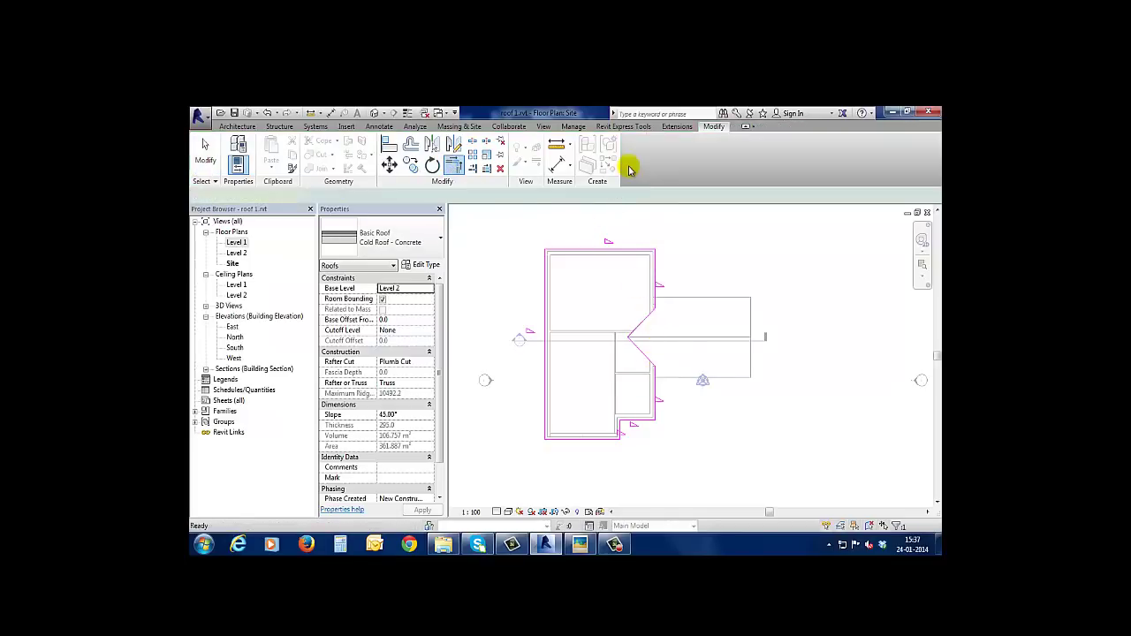
left_click(680, 244)
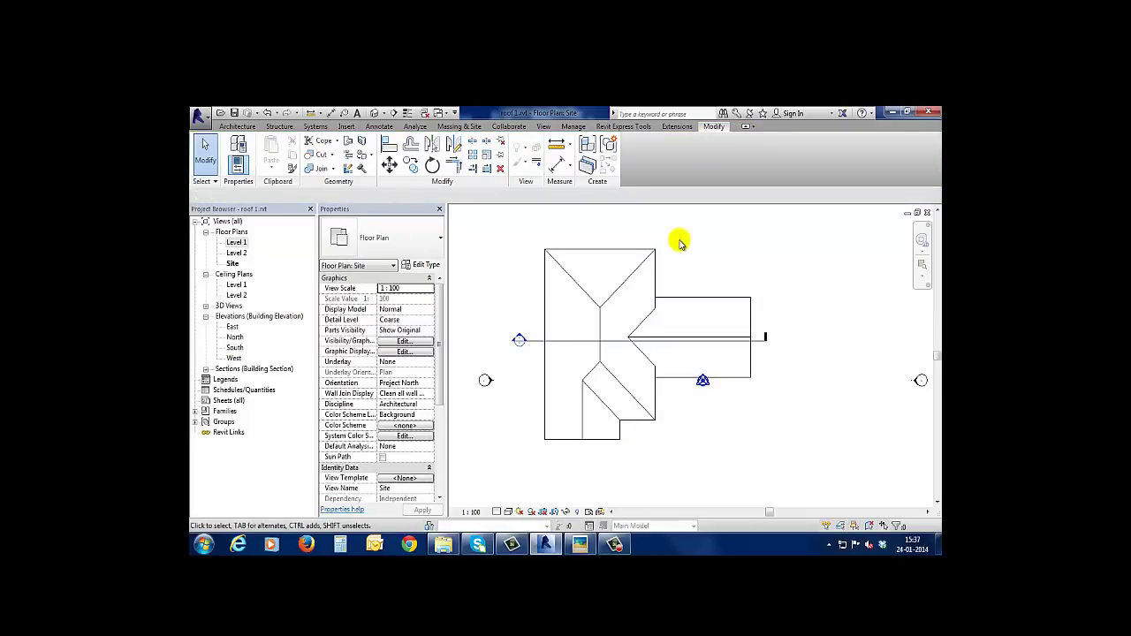
Step: Orbit and zoom the default 3D view to check the notched roofs, then open Level 1 plan
left_click(375, 114)
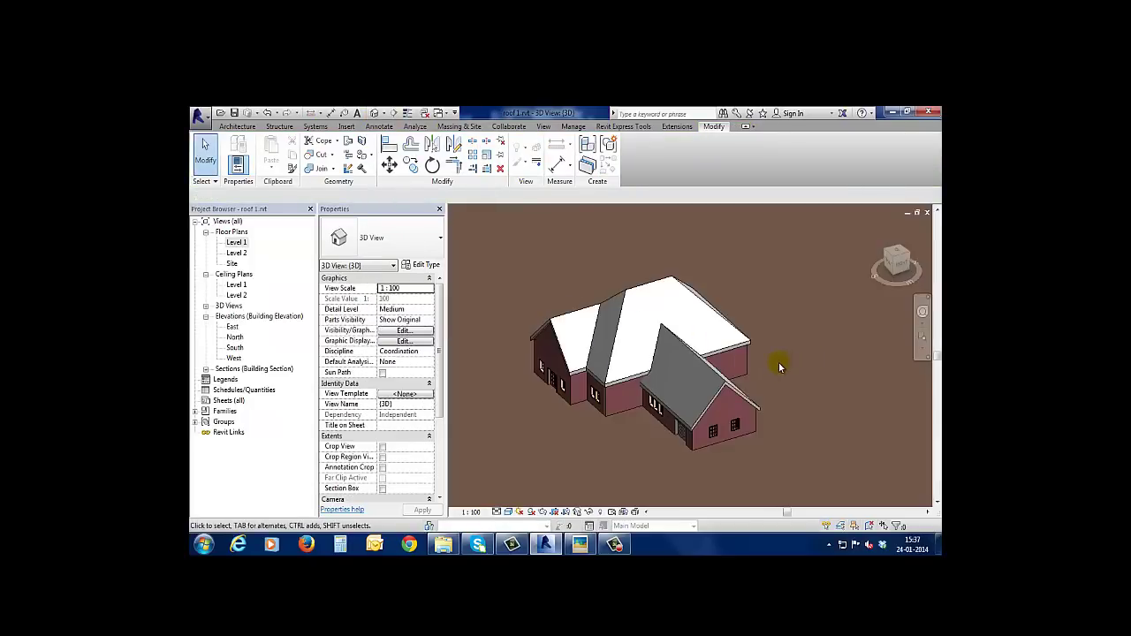
mouse_move(770, 366)
middle_mouse_down("shift")
mouse_move(795, 404)
mouse_move(841, 397)
middle_mouse_up("shift")
scroll(796, 406, "down", 5)
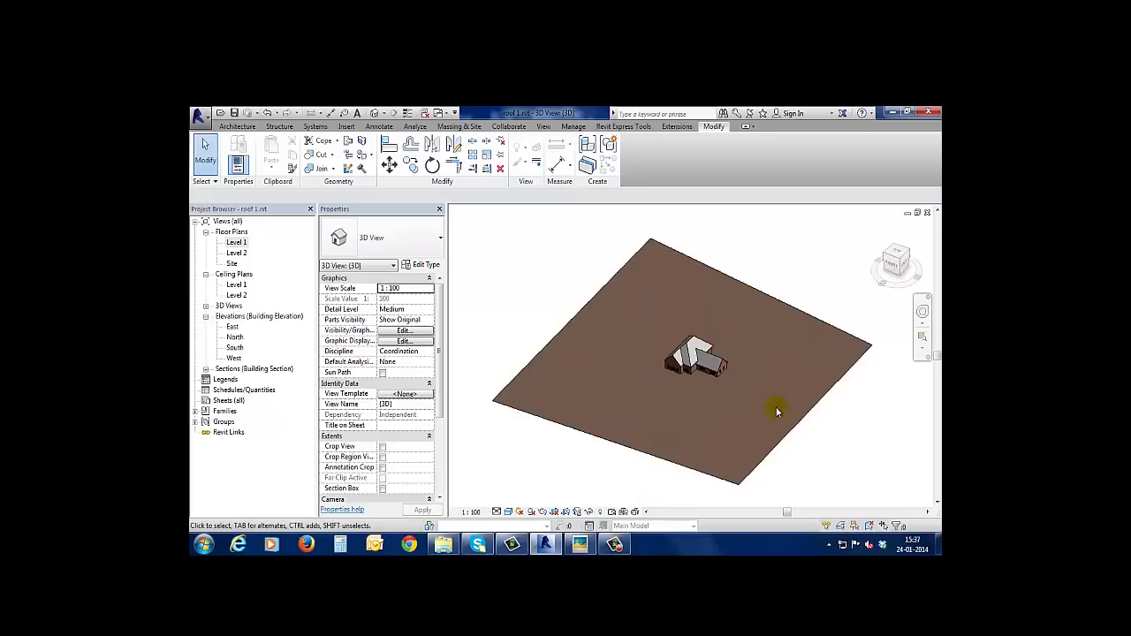
scroll(777, 412, "up", 4)
scroll(738, 340, "up", 3)
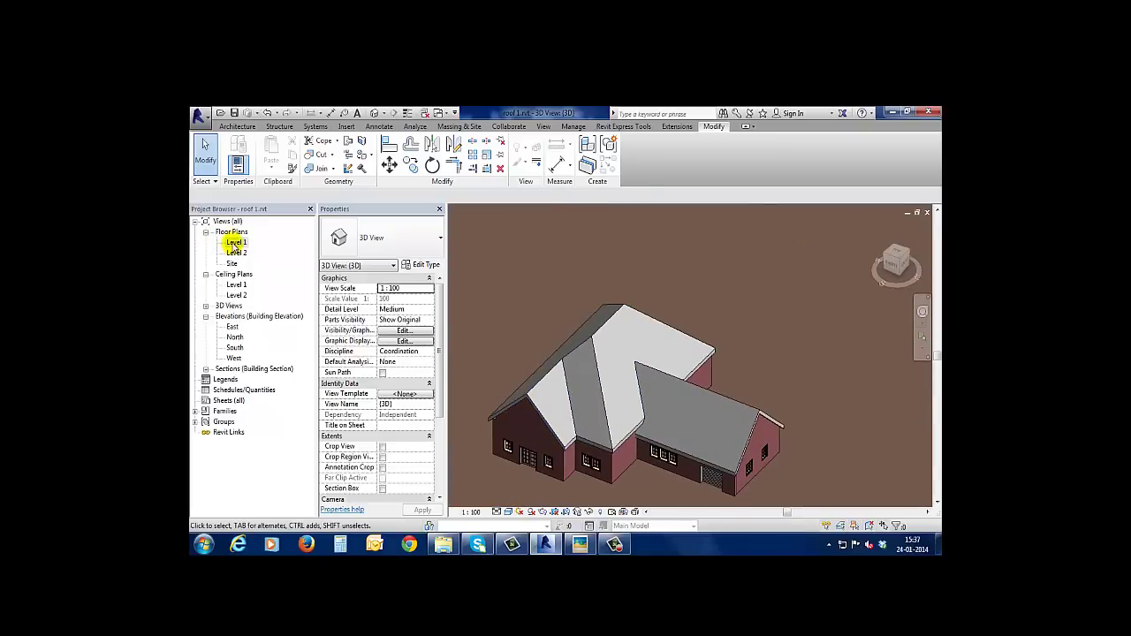
double_click(235, 243)
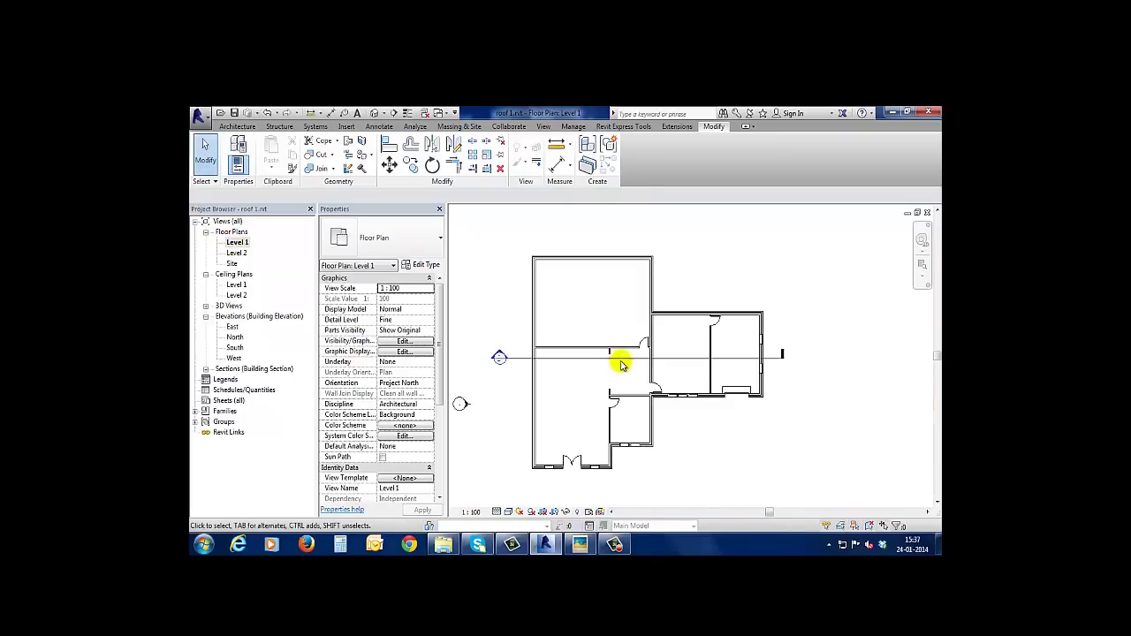
left_click(621, 362)
right_click(623, 364)
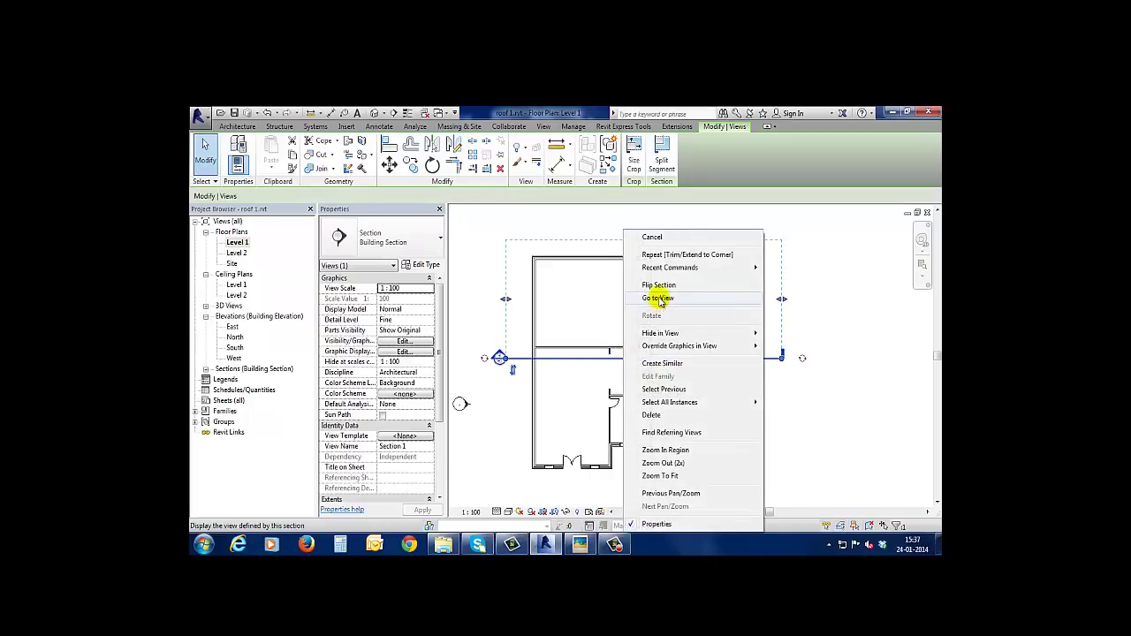
left_click(659, 299)
scroll(660, 320, "down", 3)
scroll(644, 353, "down", 2)
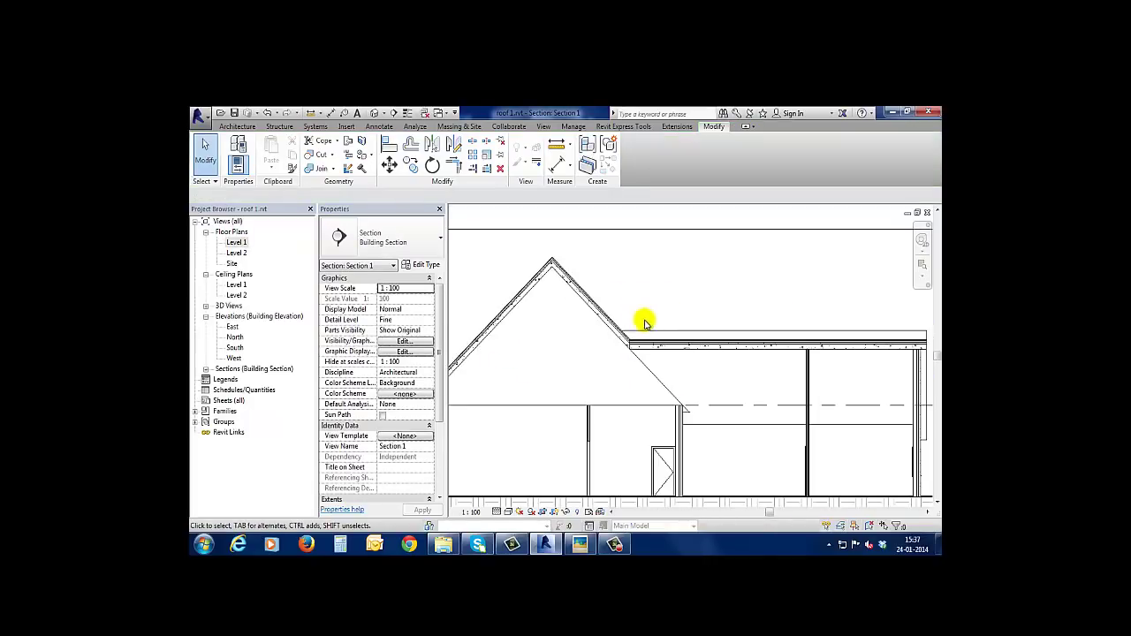
scroll(626, 379, "up", 1)
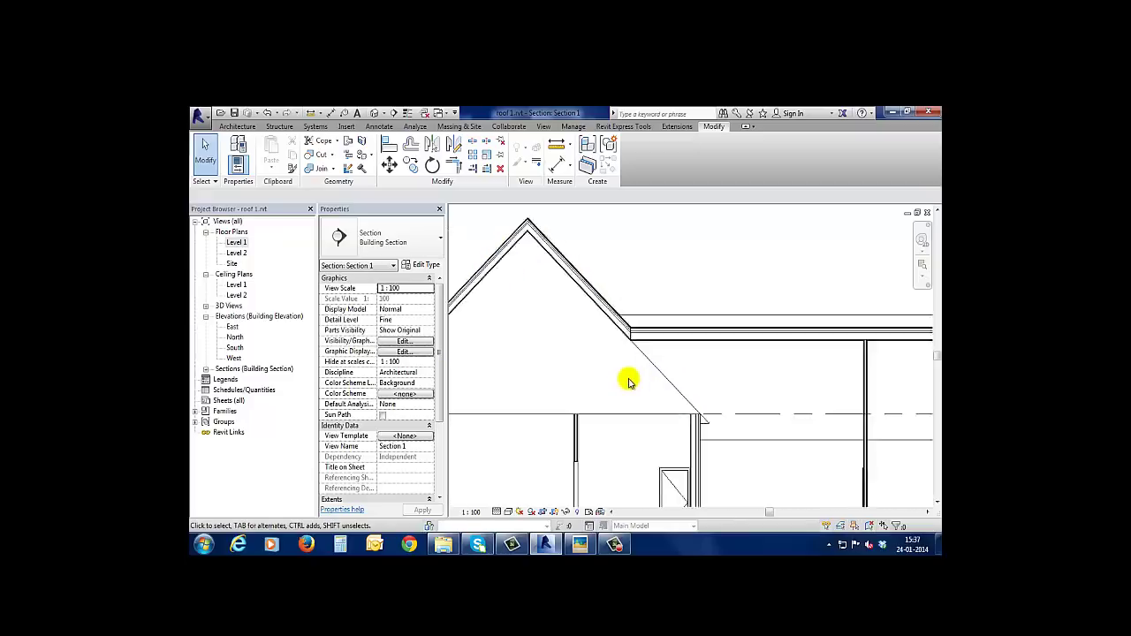
scroll(627, 378, "up", 1)
scroll(626, 378, "down", 2)
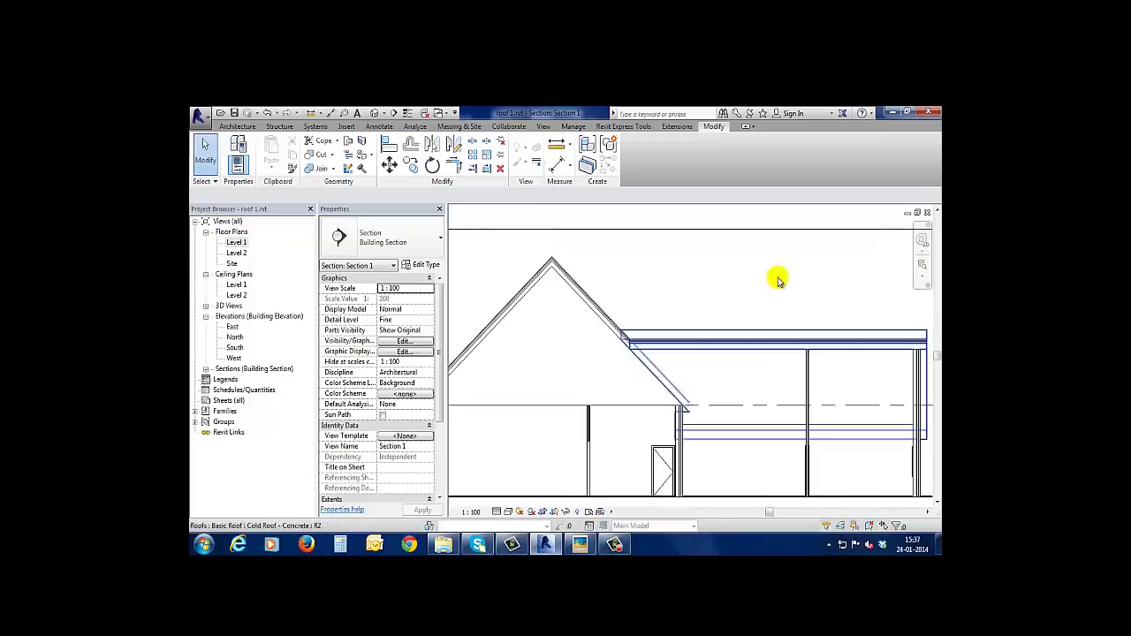
left_click(927, 214)
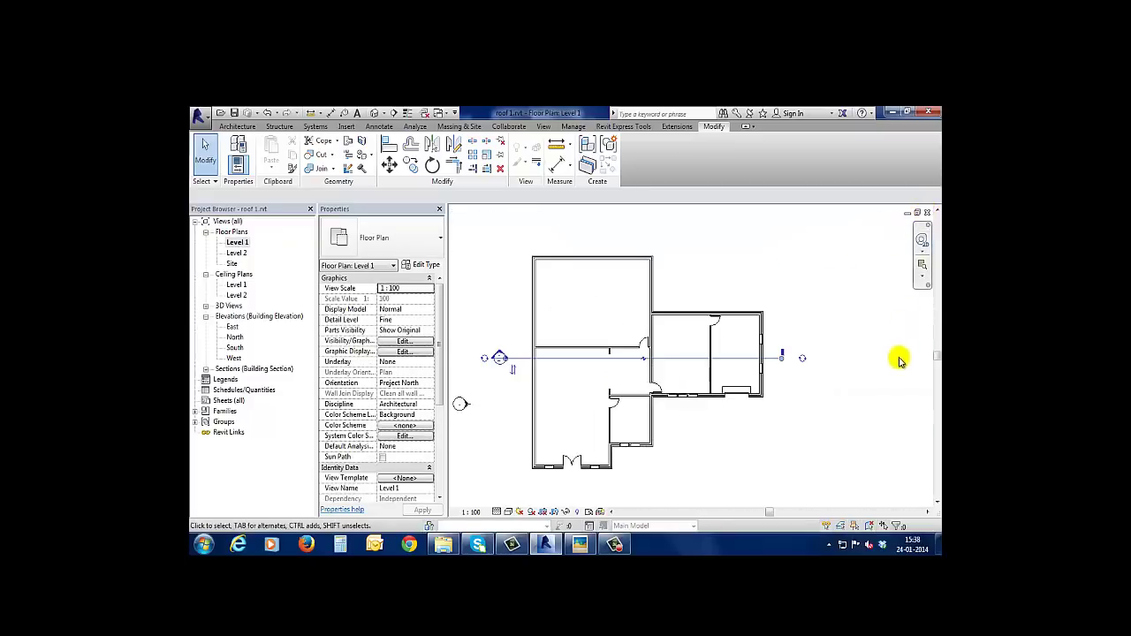
Step: Switch to the default 3D view and orbit to inspect the joined wing and main roofs
left_click(376, 114)
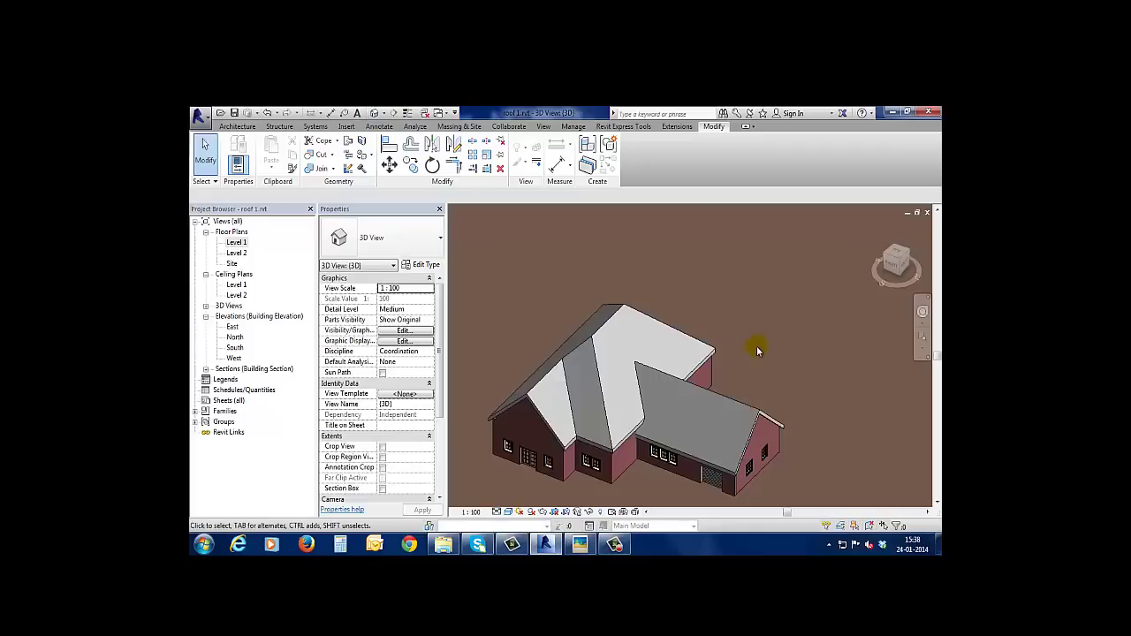
mouse_move(758, 353)
middle_mouse_down("shift")
mouse_move(568, 352)
mouse_move(660, 439)
mouse_move(735, 433)
mouse_move(790, 392)
mouse_move(717, 392)
middle_mouse_up("shift")
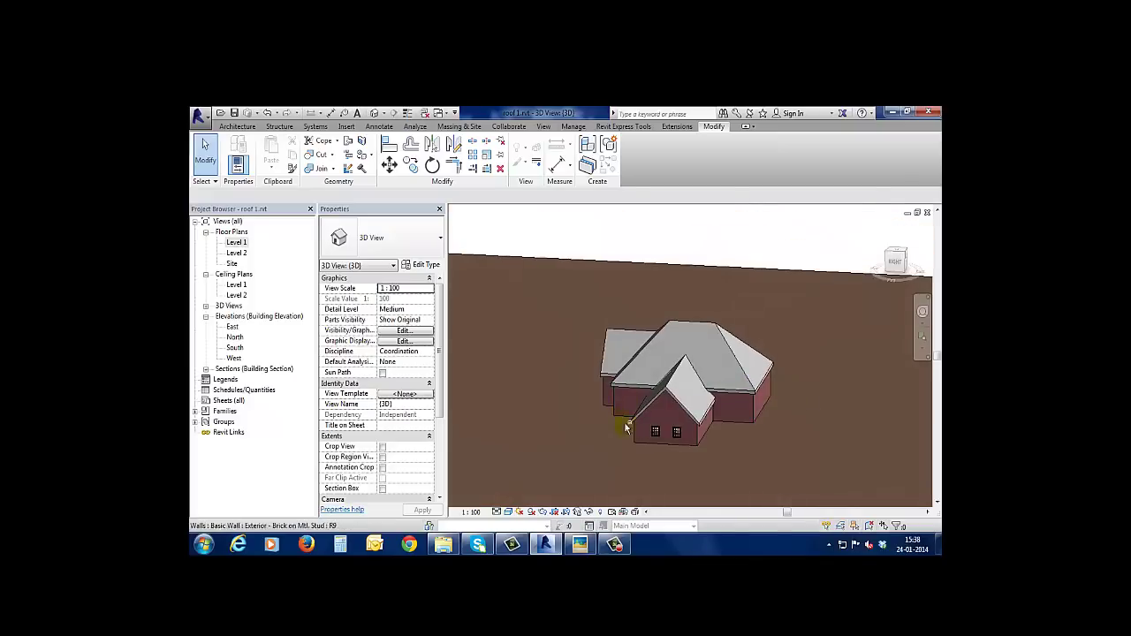